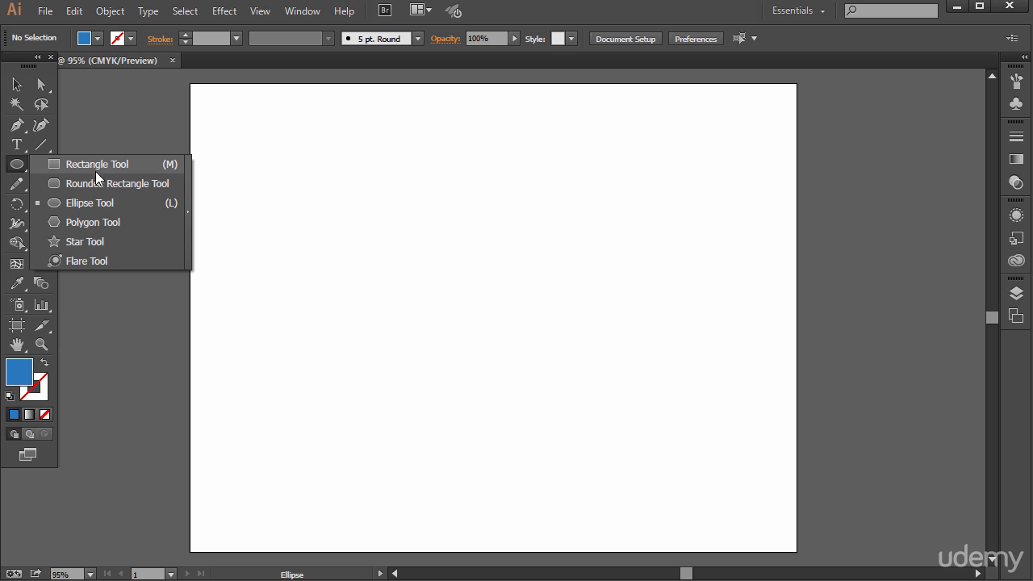
Draw a blue circle about 1.6 in wide near the artboard's left edge and place a level copy near the right edge
{"action": "left_click", "coordinate": [82, 204]}
{"action": "left_click_drag", "start_coordinate": [224, 205], "coordinate": [311, 291]}
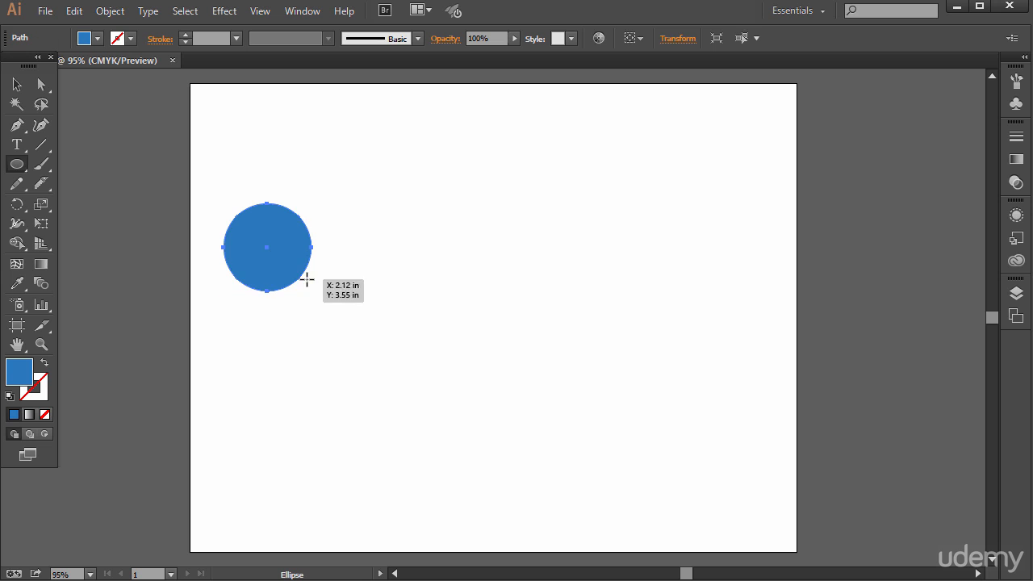
{"action": "double_click", "coordinate": [19, 376]}
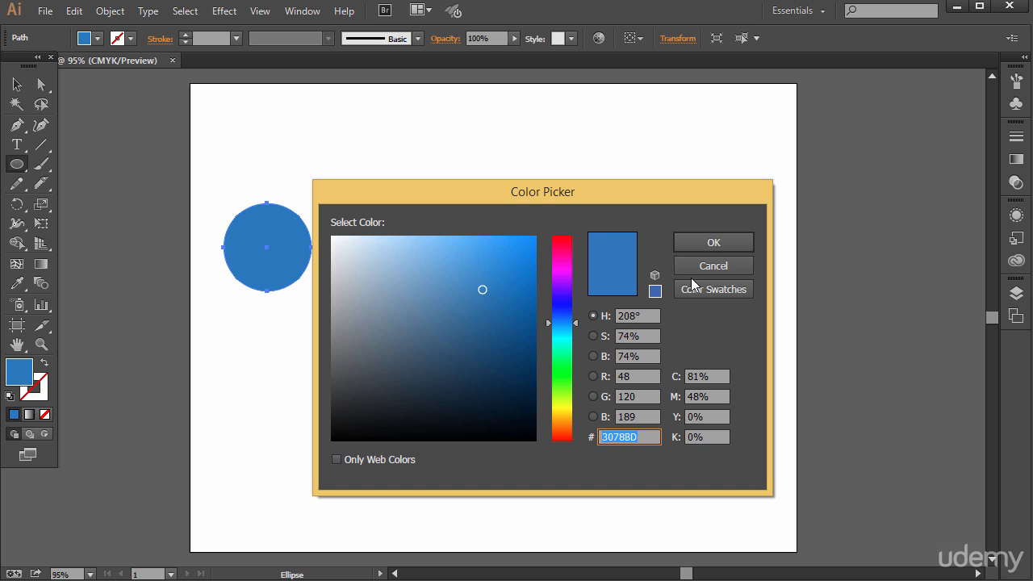
{"action": "left_click", "coordinate": [743, 267]}
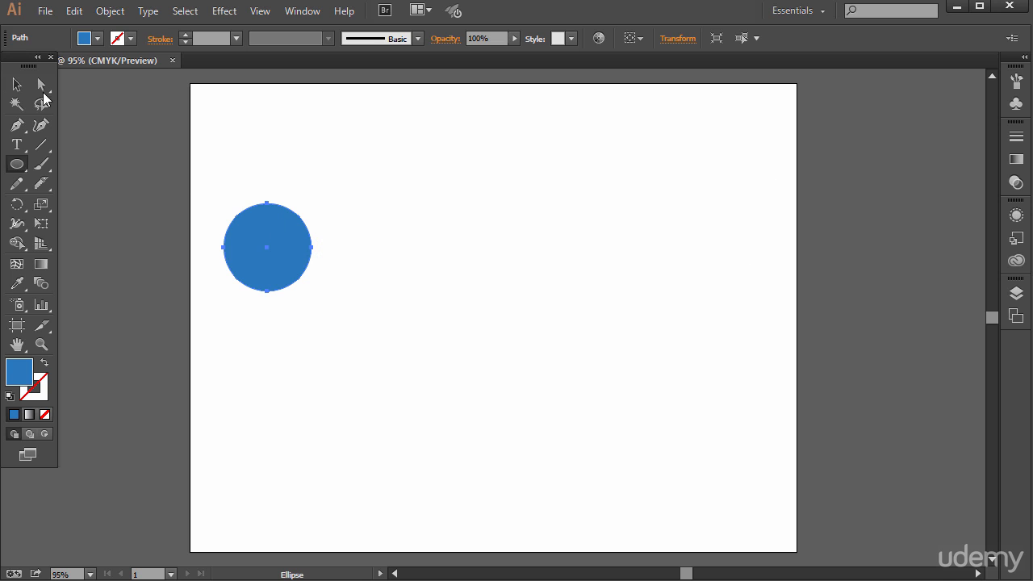
{"action": "left_click", "coordinate": [16, 86]}
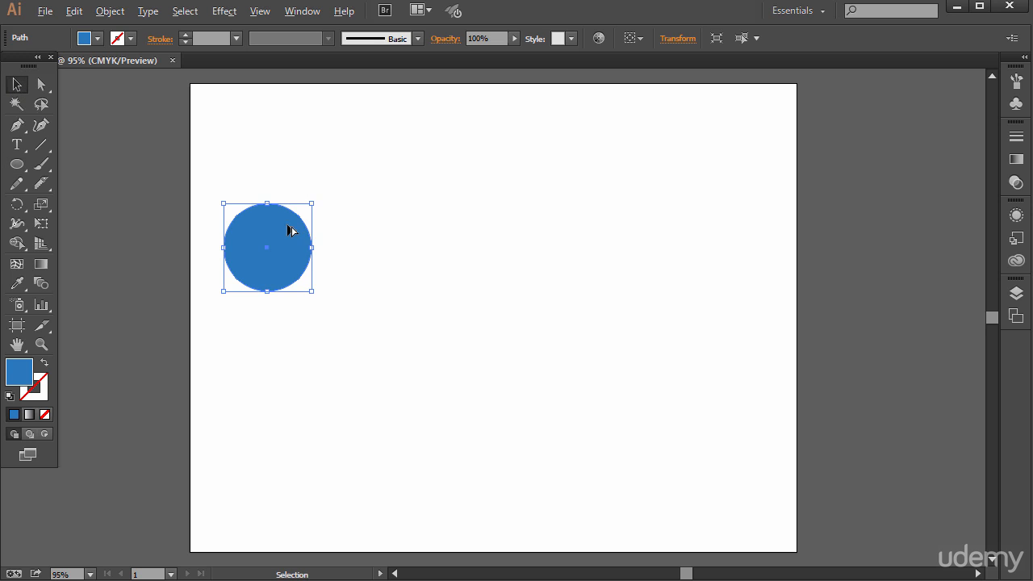
{"action": "left_click_drag", "start_coordinate": [276, 229], "coordinate": [717, 235]}
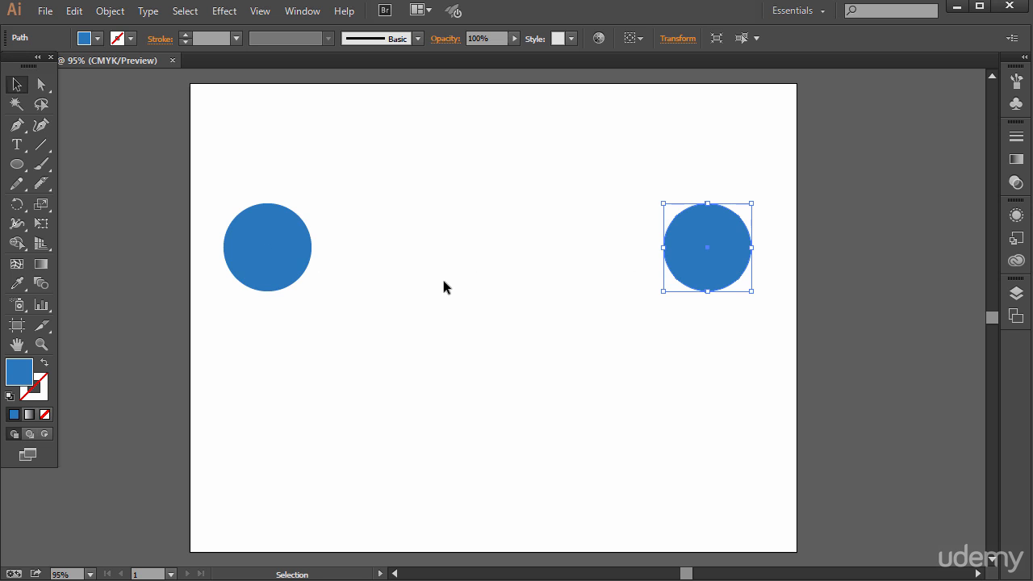
Change the copied circle's fill color to a bright orange
{"action": "double_click", "coordinate": [30, 374]}
{"action": "left_click_drag", "start_coordinate": [571, 322], "coordinate": [557, 407]}
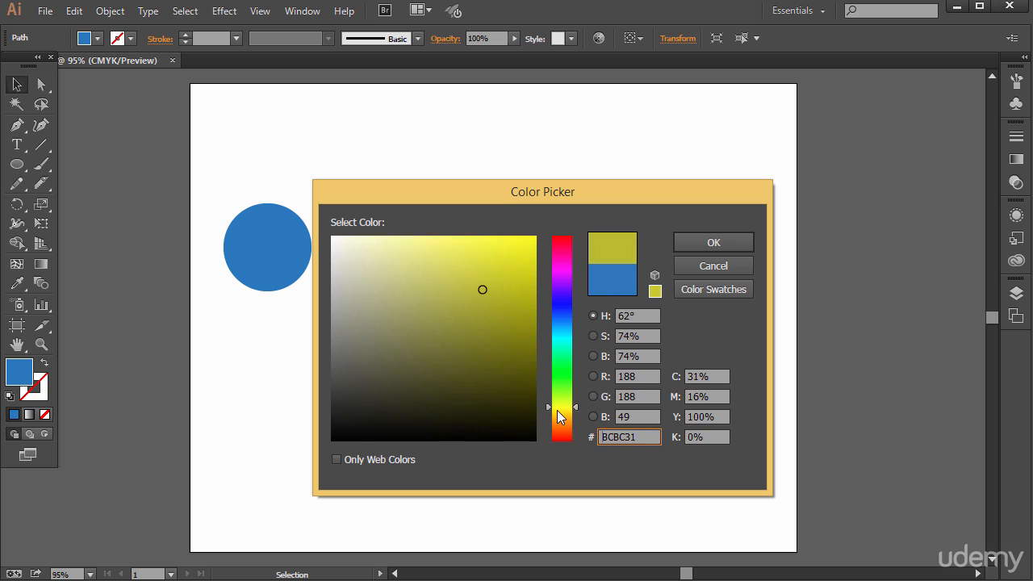
{"action": "left_click_drag", "start_coordinate": [519, 293], "coordinate": [524, 241]}
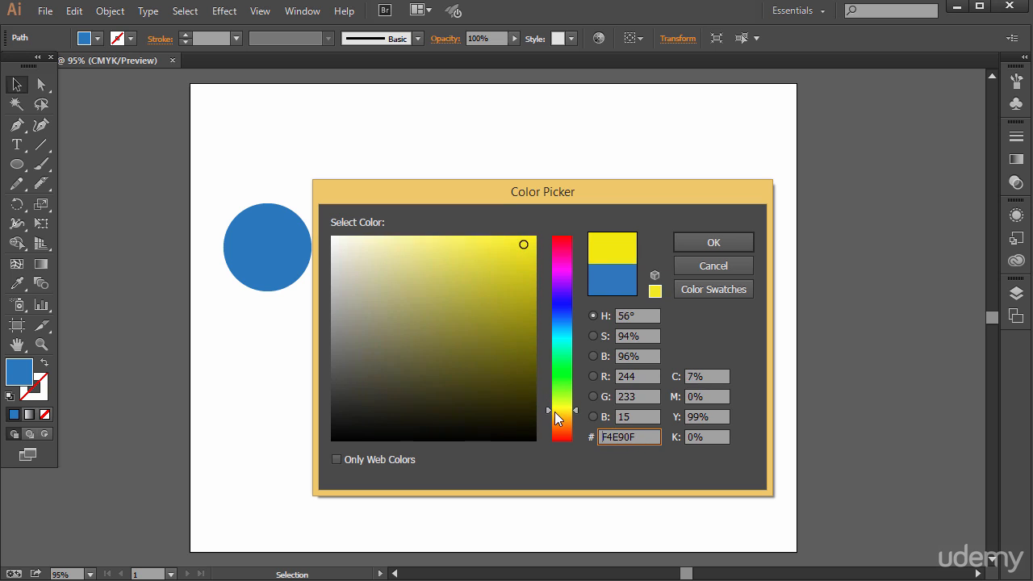
{"action": "left_click_drag", "start_coordinate": [555, 412], "coordinate": [577, 418]}
{"action": "left_click", "coordinate": [530, 252]}
{"action": "left_click", "coordinate": [699, 241]}
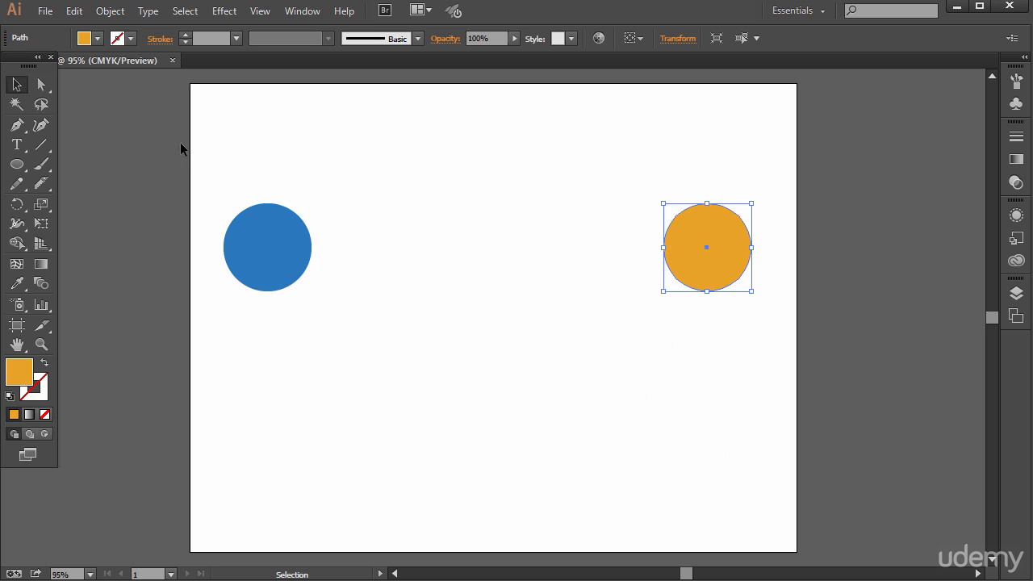
Select both circles and blend them together with the Blend tool
{"action": "left_click_drag", "start_coordinate": [217, 173], "coordinate": [779, 398]}
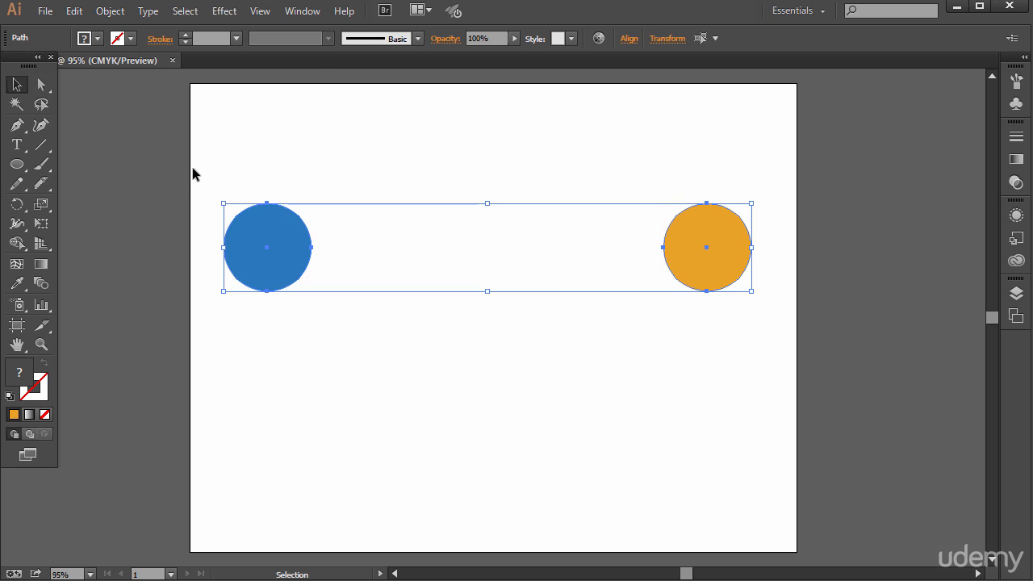
{"action": "left_click", "coordinate": [109, 13]}
{"action": "mouse_move", "coordinate": [251, 389]}
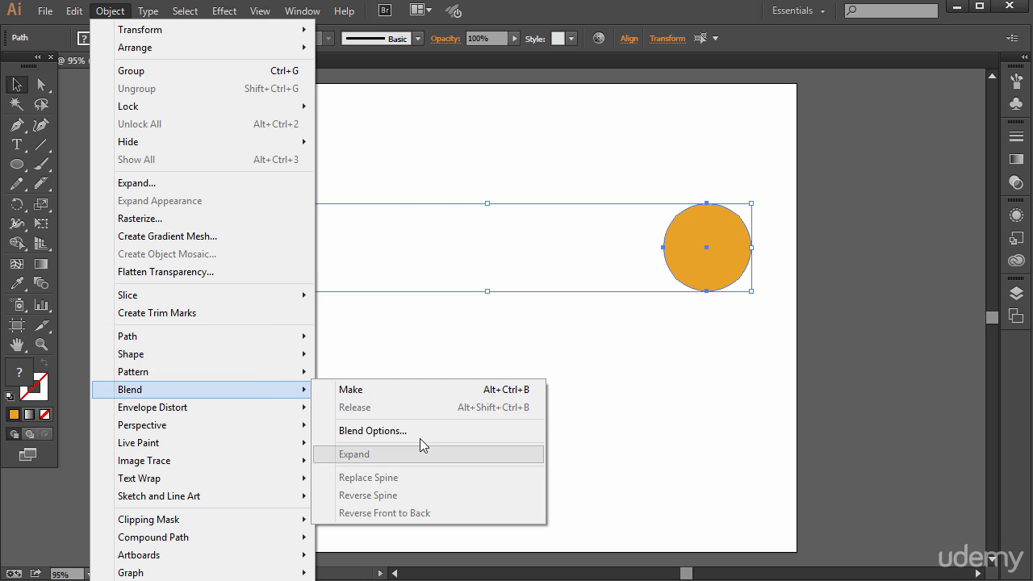
{"action": "mouse_move", "coordinate": [148, 12]}
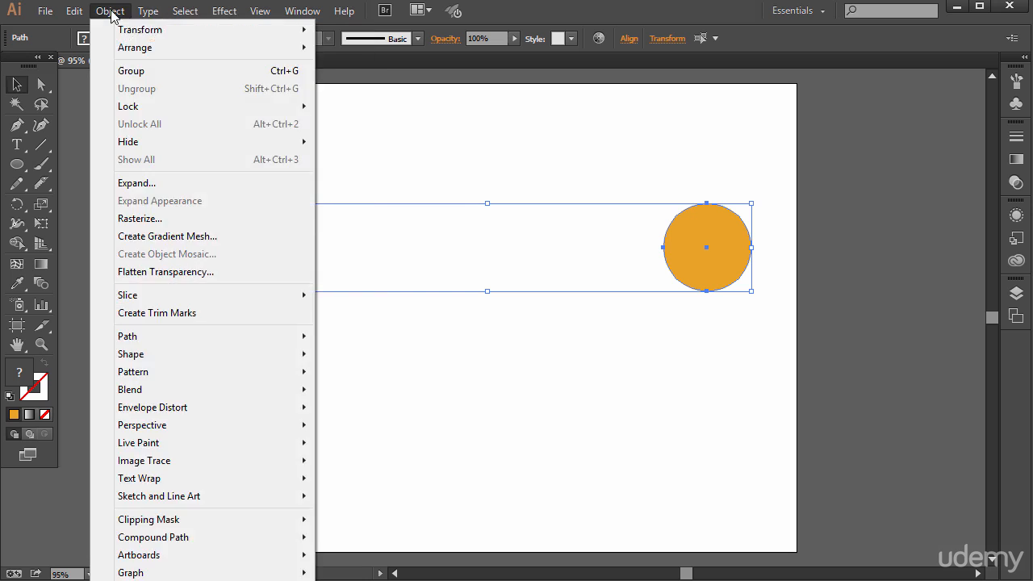
{"action": "left_click", "coordinate": [109, 13]}
{"action": "left_click", "coordinate": [41, 283]}
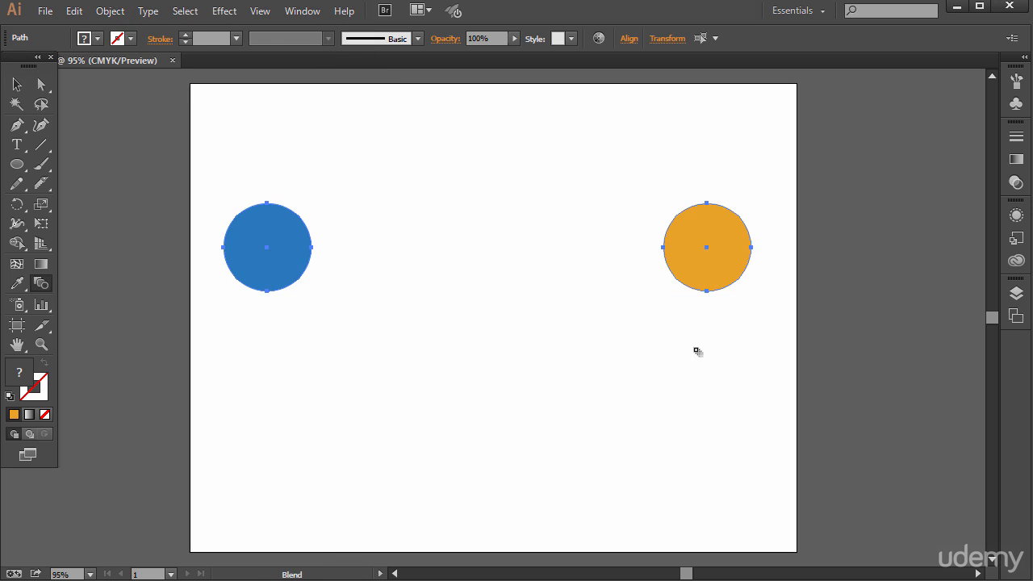
{"action": "left_click", "coordinate": [715, 227]}
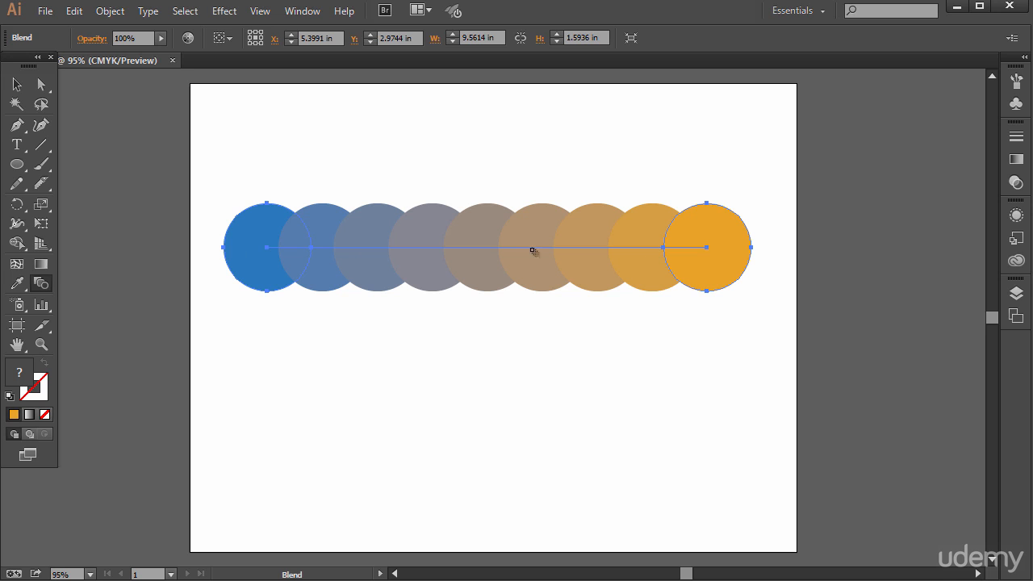
Set the blend's spacing to Smooth Color
{"action": "double_click", "coordinate": [41, 283]}
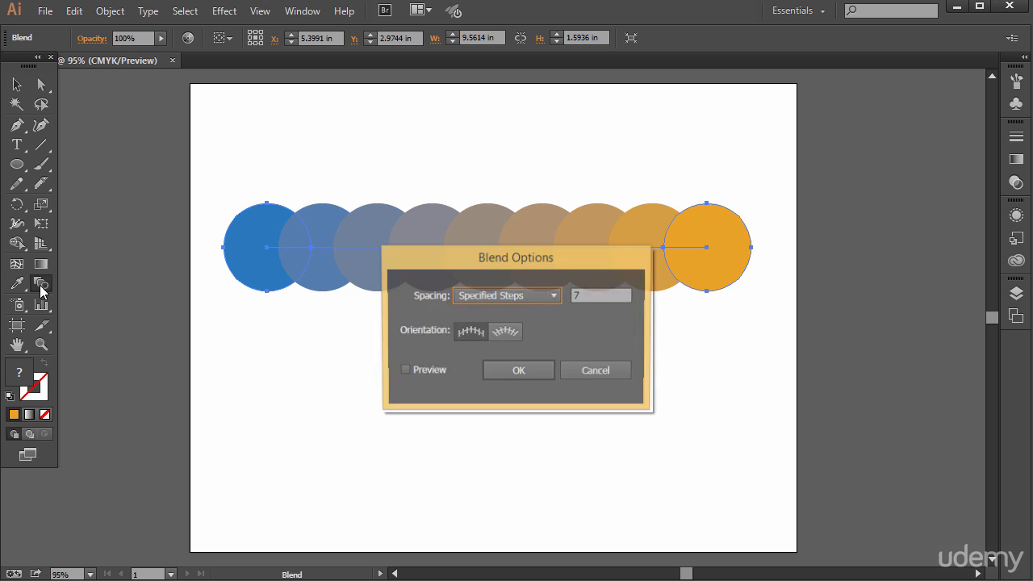
{"action": "left_click", "coordinate": [520, 297]}
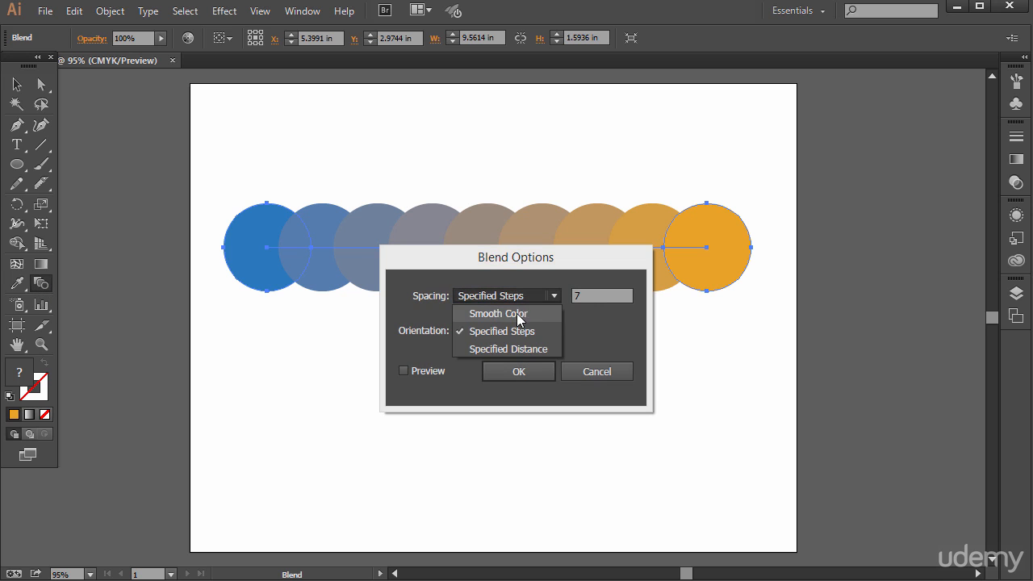
{"action": "left_click", "coordinate": [510, 314]}
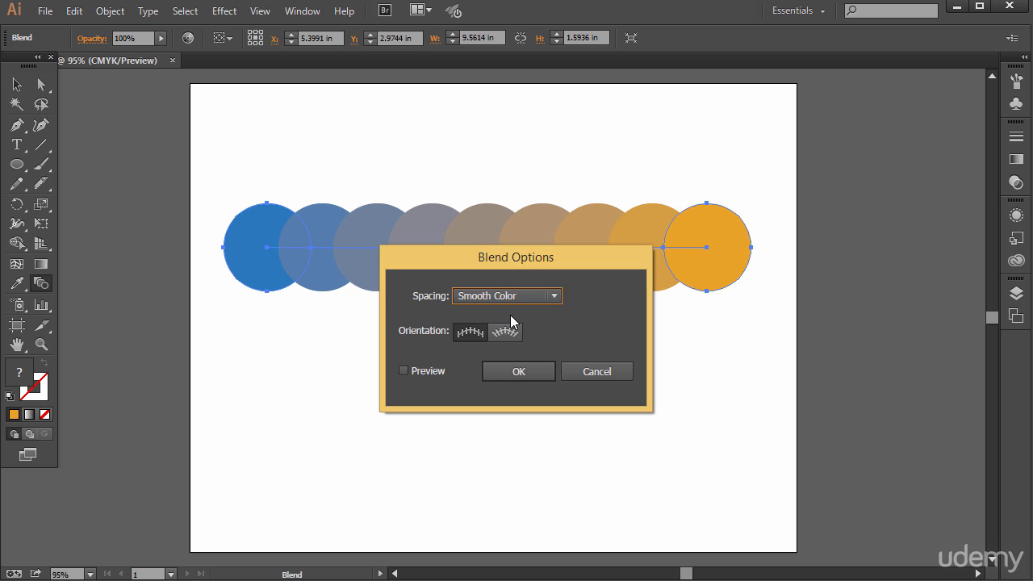
{"action": "left_click", "coordinate": [504, 374]}
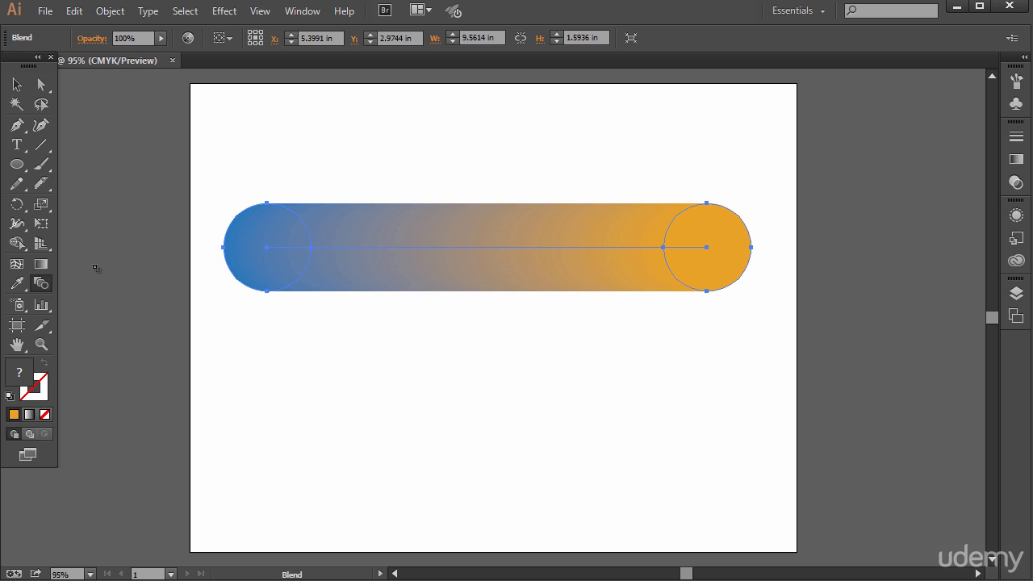
Set the blend's spacing to Specified Steps with 7 steps
{"action": "double_click", "coordinate": [41, 283]}
{"action": "left_click", "coordinate": [525, 296]}
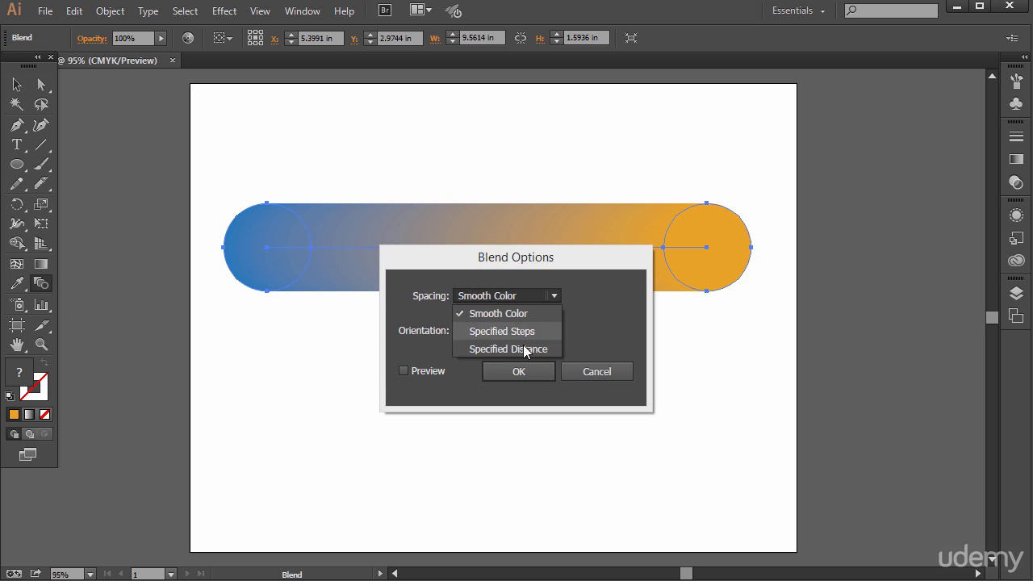
{"action": "left_click", "coordinate": [519, 333]}
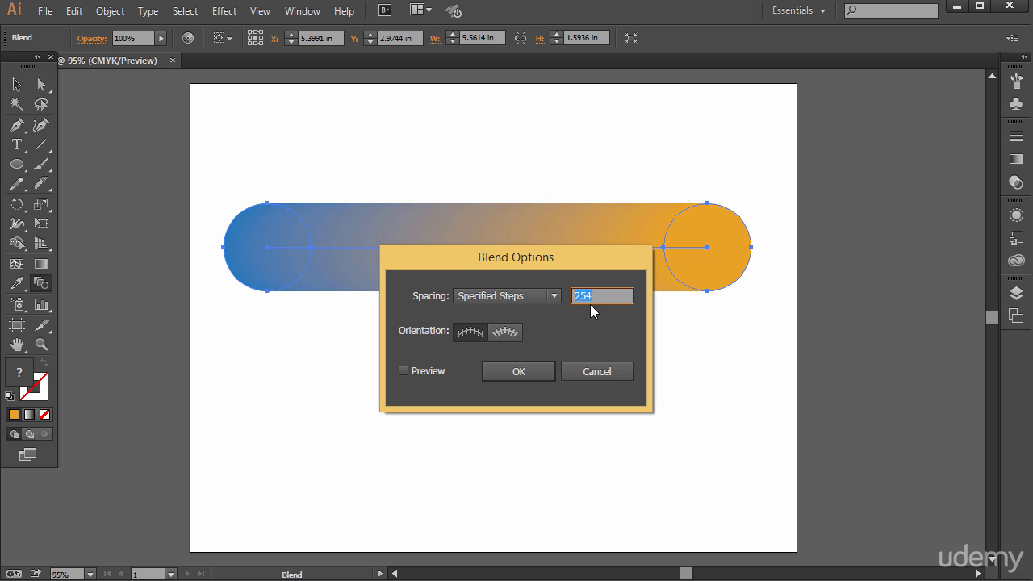
{"action": "type", "text": "7"}
{"action": "left_click", "coordinate": [531, 371]}
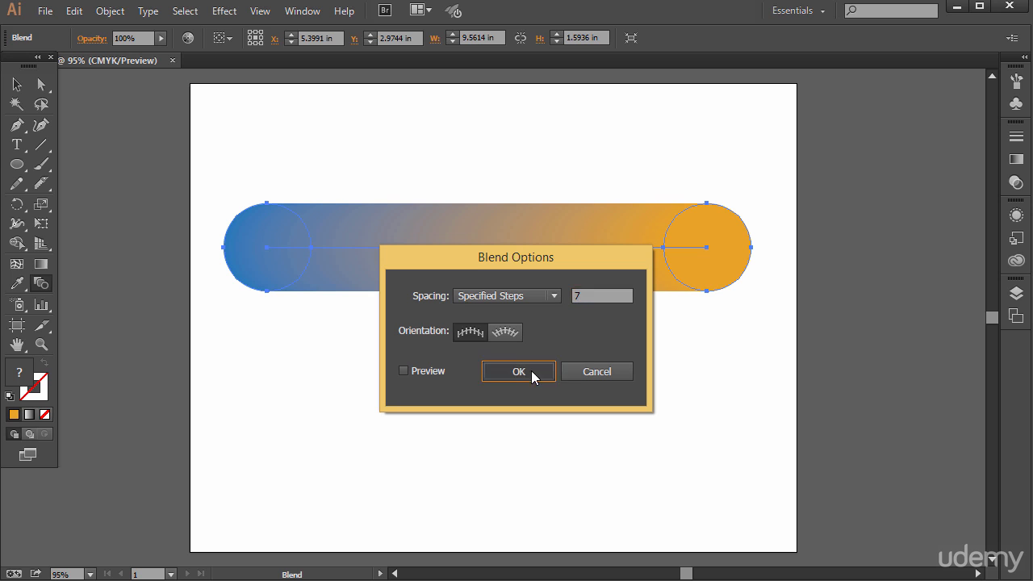
Move the blend's orange and blue end circles individually, stretching the blend to about 10.7 in wide with a slight slope
{"action": "left_click", "coordinate": [42, 85]}
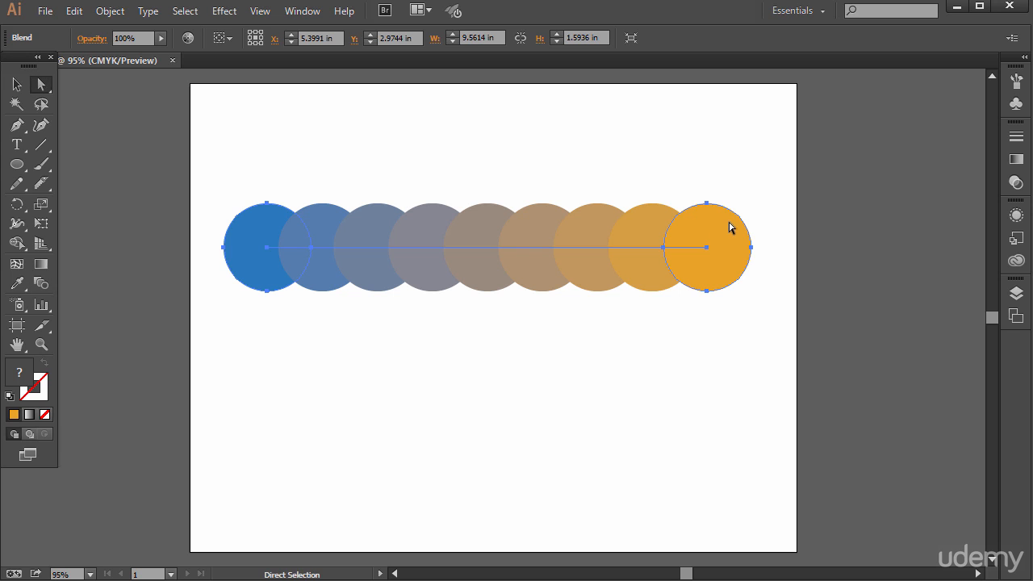
{"action": "left_click_drag", "start_coordinate": [731, 226], "coordinate": [759, 220]}
{"action": "left_click", "coordinate": [627, 305]}
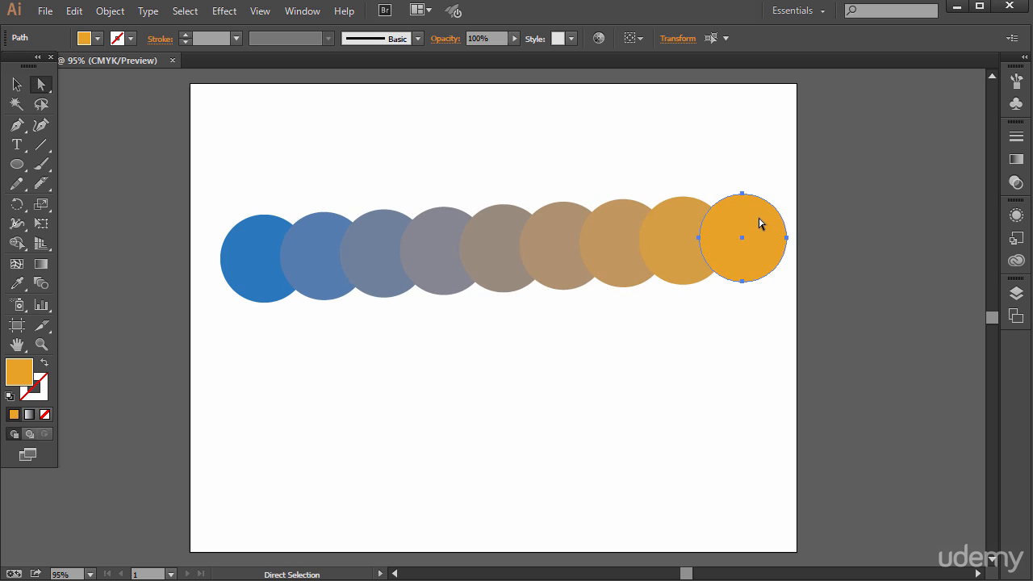
{"action": "left_click_drag", "start_coordinate": [249, 258], "coordinate": [225, 264]}
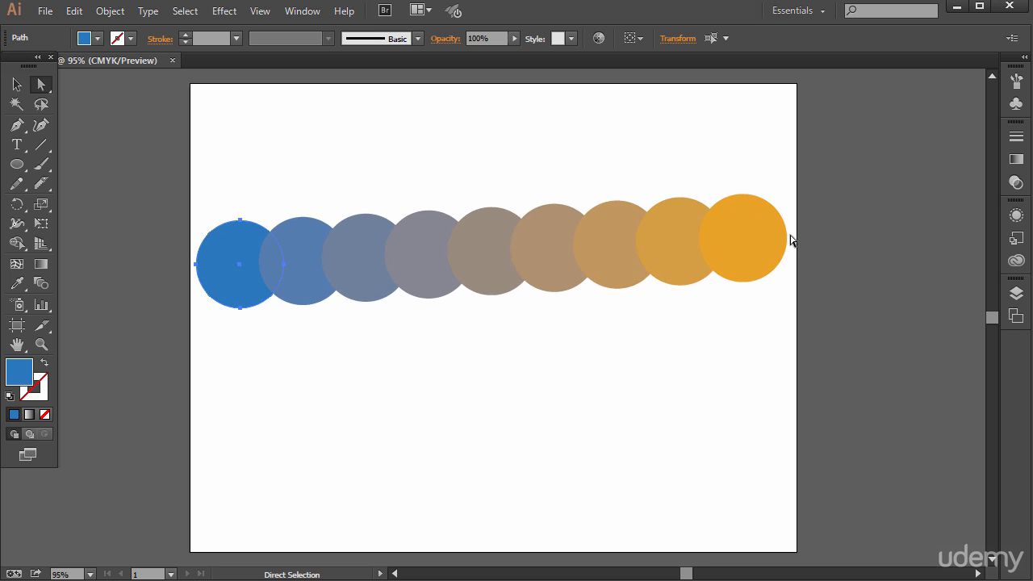
{"action": "left_click_drag", "start_coordinate": [743, 215], "coordinate": [743, 228]}
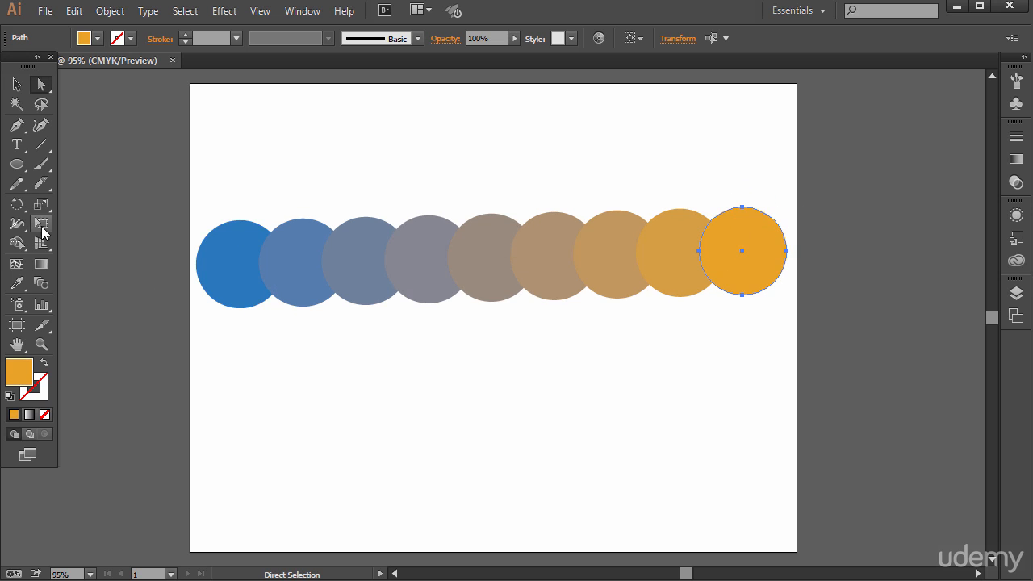
{"action": "double_click", "coordinate": [41, 283]}
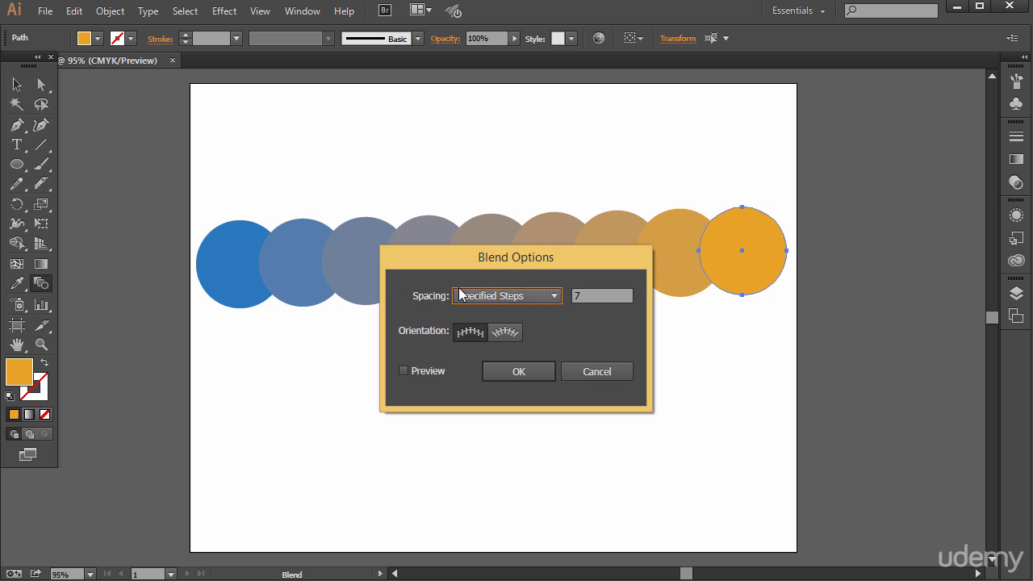
{"action": "left_click", "coordinate": [617, 374]}
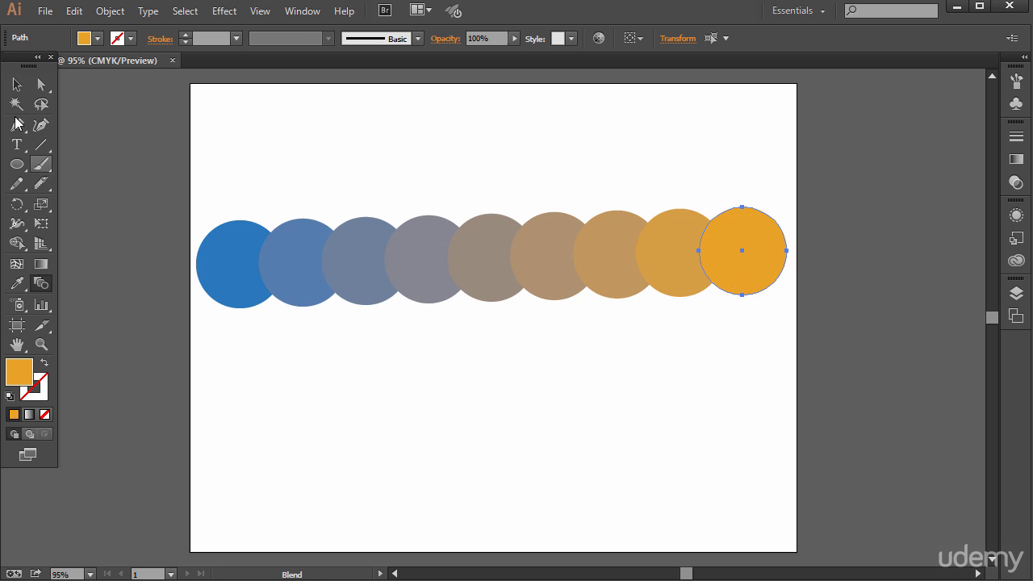
Reverse the blend's spine so the end colors swap sides, and reverse its front-to-back stacking order
{"action": "left_click", "coordinate": [16, 84]}
{"action": "left_click", "coordinate": [546, 257]}
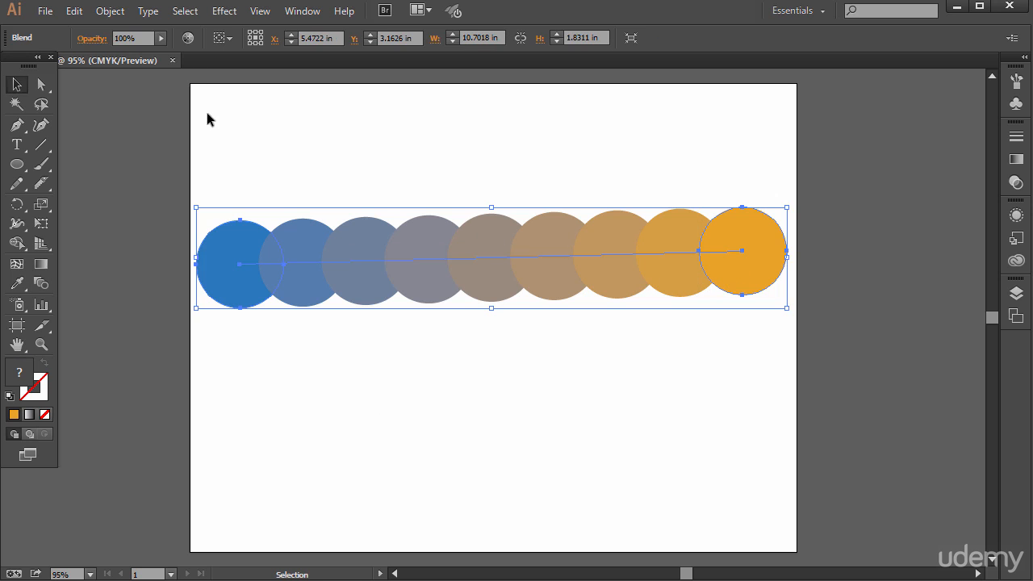
{"action": "left_click", "coordinate": [107, 11]}
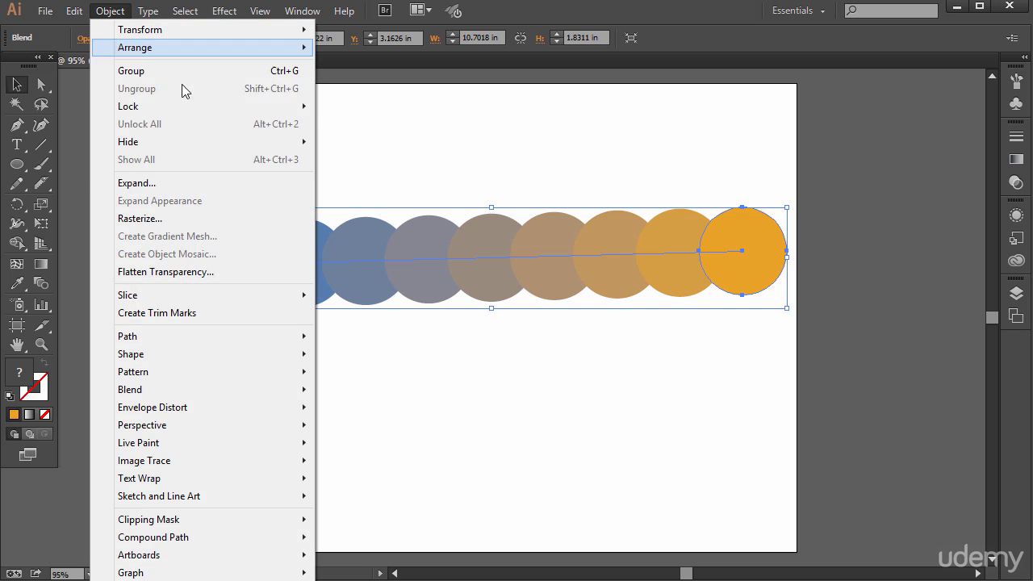
{"action": "mouse_move", "coordinate": [246, 397]}
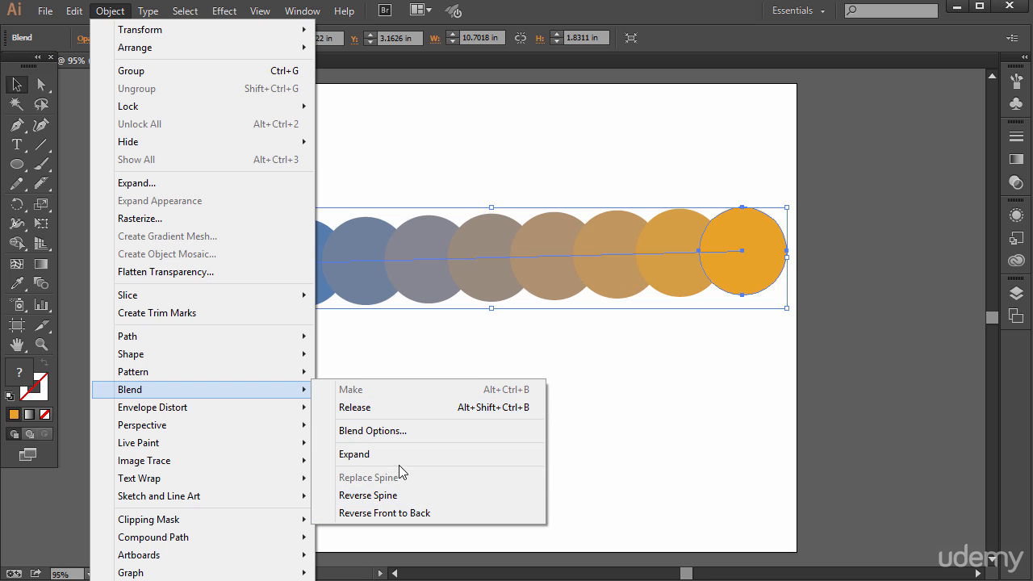
{"action": "left_click", "coordinate": [369, 496]}
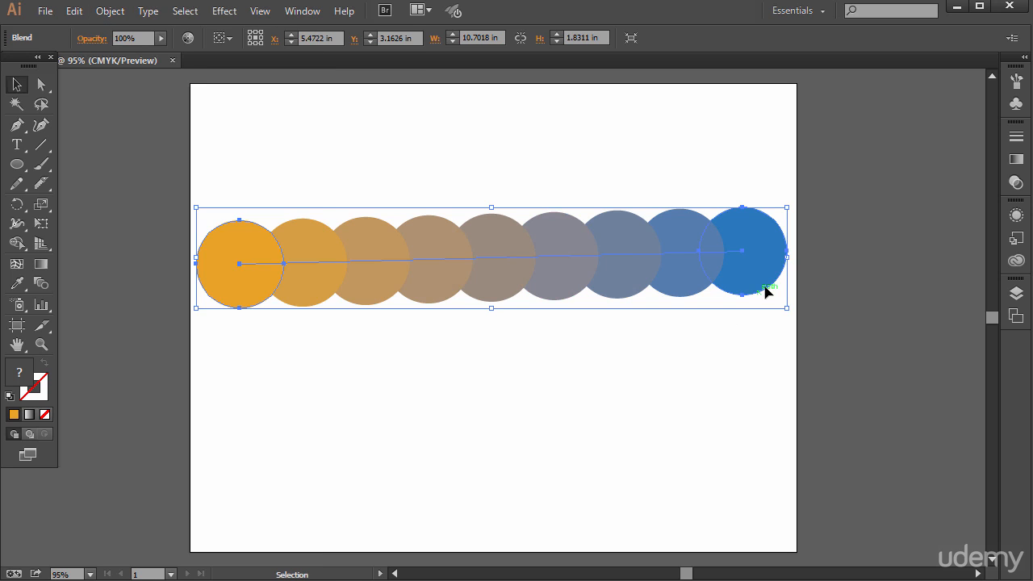
{"action": "left_click", "coordinate": [105, 11]}
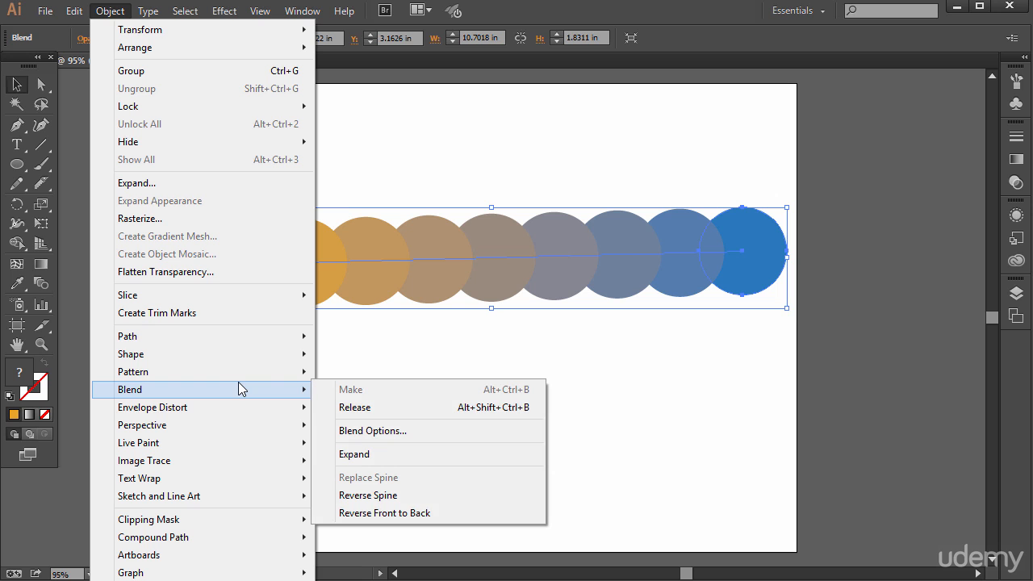
{"action": "left_click", "coordinate": [388, 513]}
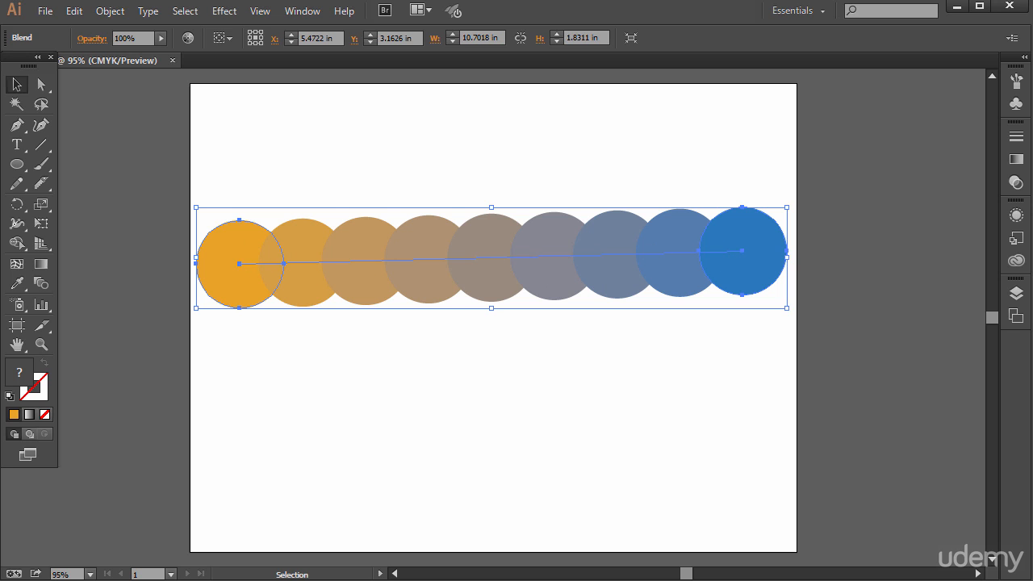
Review the selected blend's spacing and orientation options without changing them
{"action": "left_click", "coordinate": [111, 12]}
{"action": "left_click", "coordinate": [115, 16]}
{"action": "left_click", "coordinate": [116, 16]}
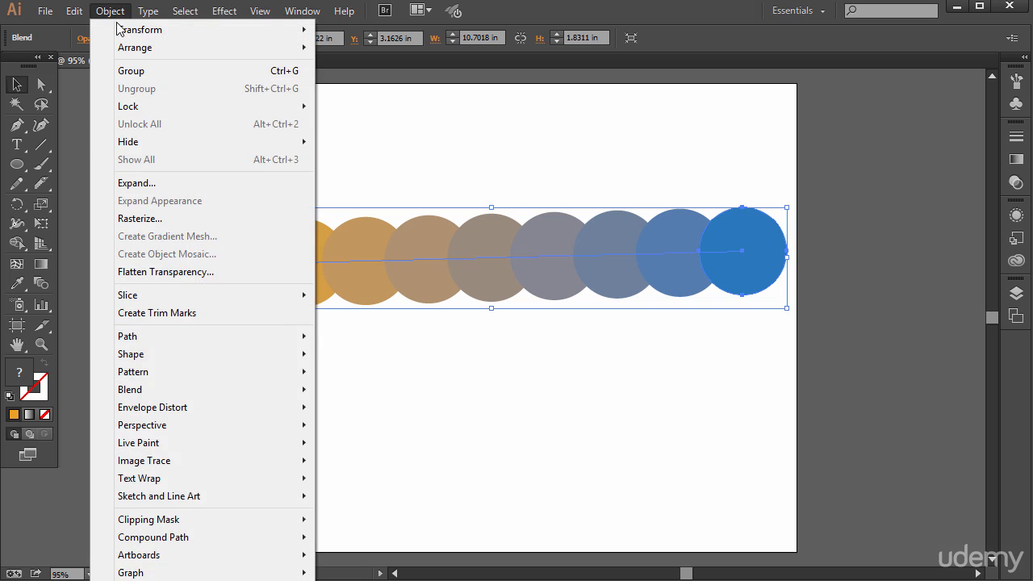
{"action": "left_click", "coordinate": [372, 431]}
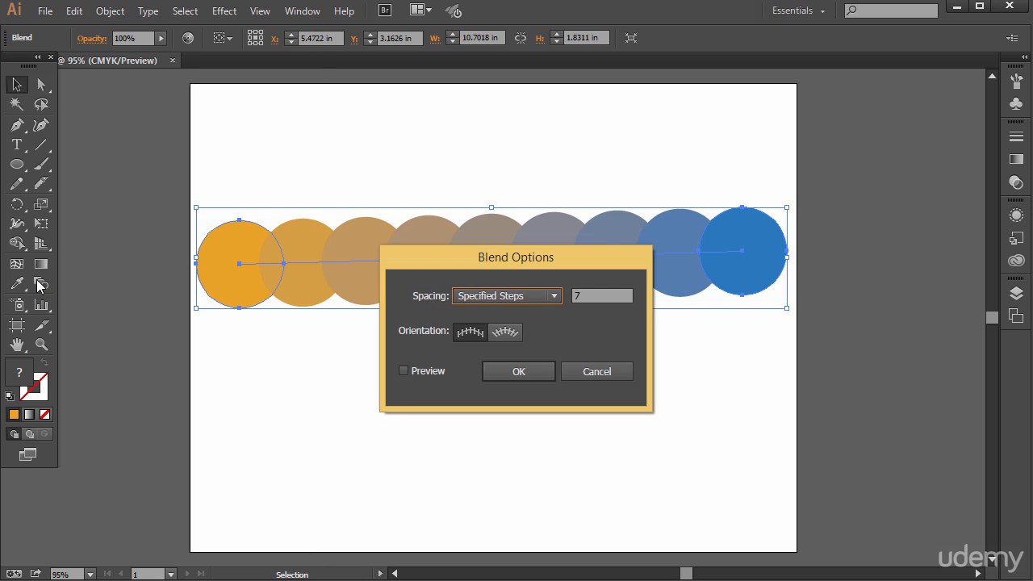
{"action": "left_click", "coordinate": [593, 370]}
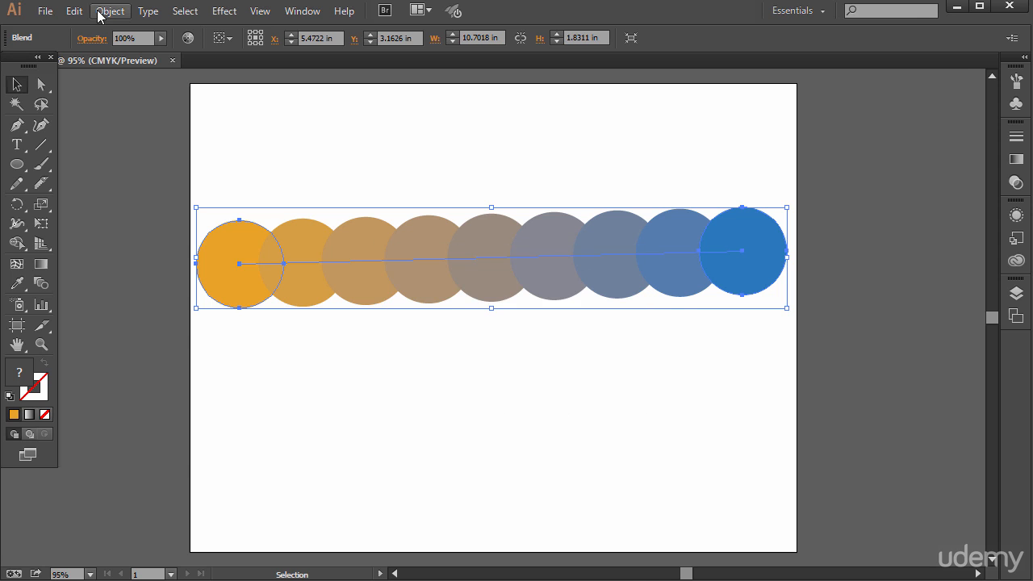
Expand the selected orange-to-blue blend into separate editable circles and clear the selection
{"action": "key", "text": "a"}
{"action": "left_click", "coordinate": [111, 11]}
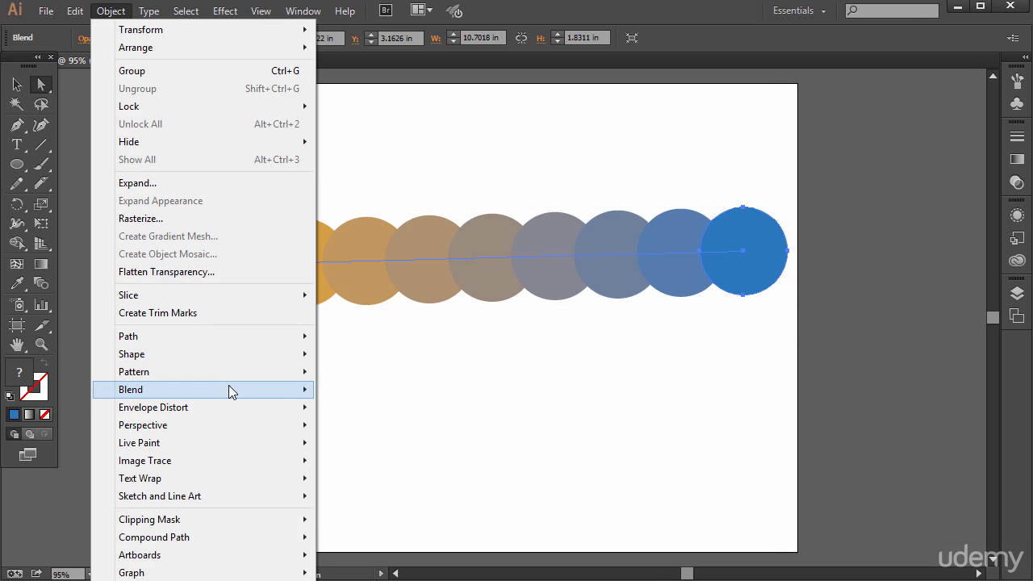
{"action": "mouse_move", "coordinate": [234, 389]}
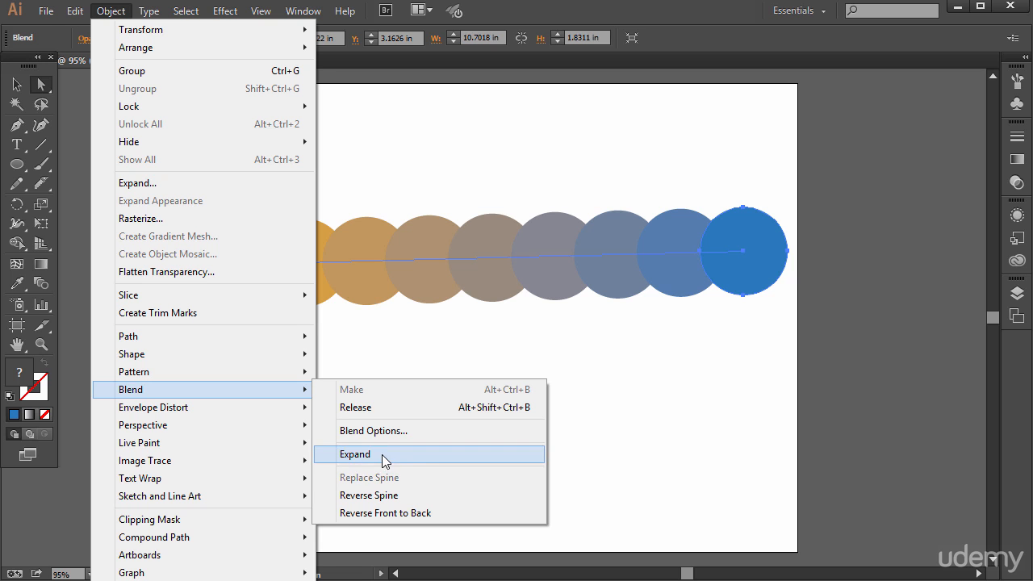
{"action": "left_click", "coordinate": [356, 454]}
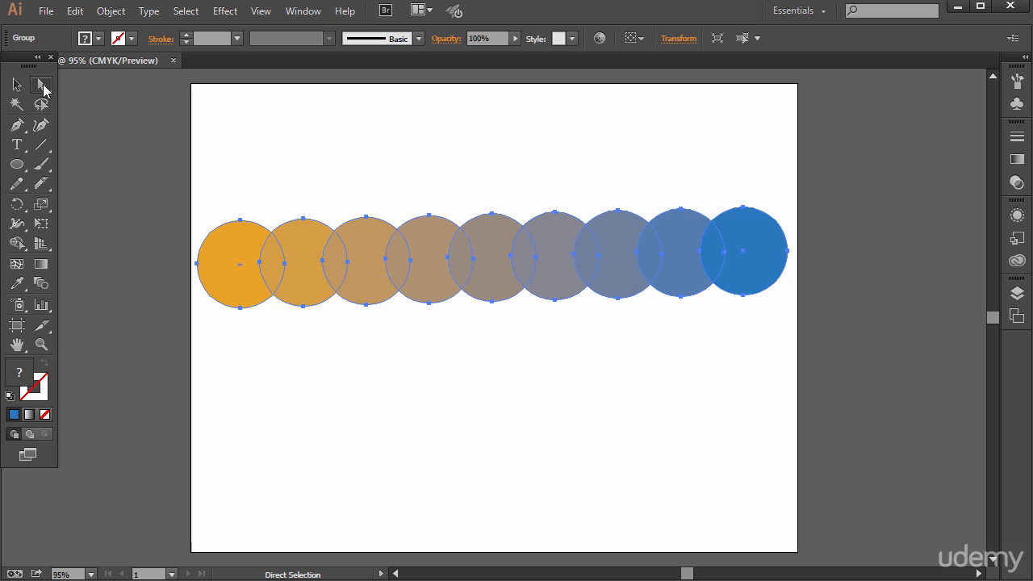
{"action": "left_click", "coordinate": [740, 163]}
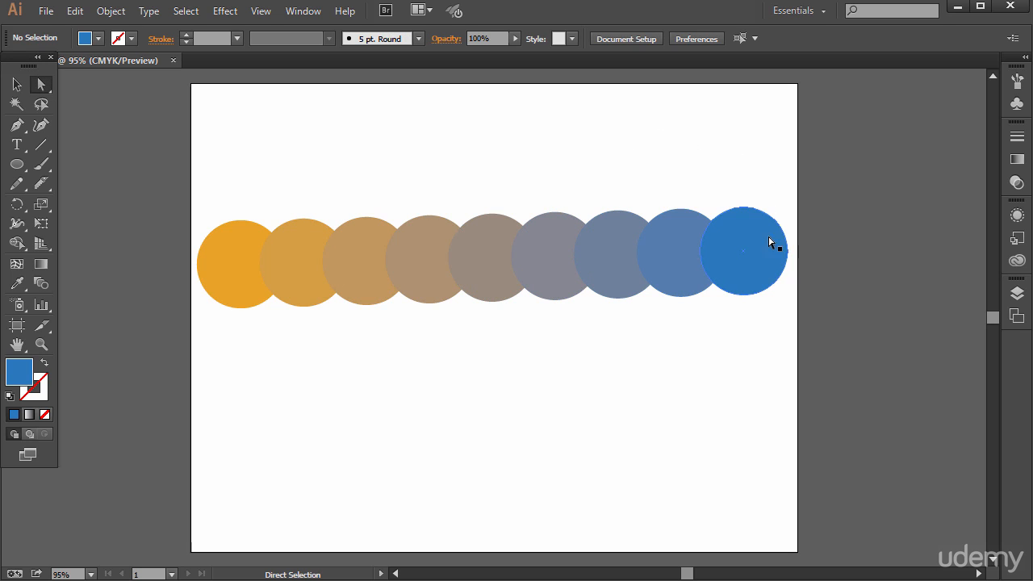
Pull the four bluest circles out of the expanded row individually and arrange them as a two-by-two cluster below it
{"action": "left_click_drag", "start_coordinate": [762, 239], "coordinate": [741, 409]}
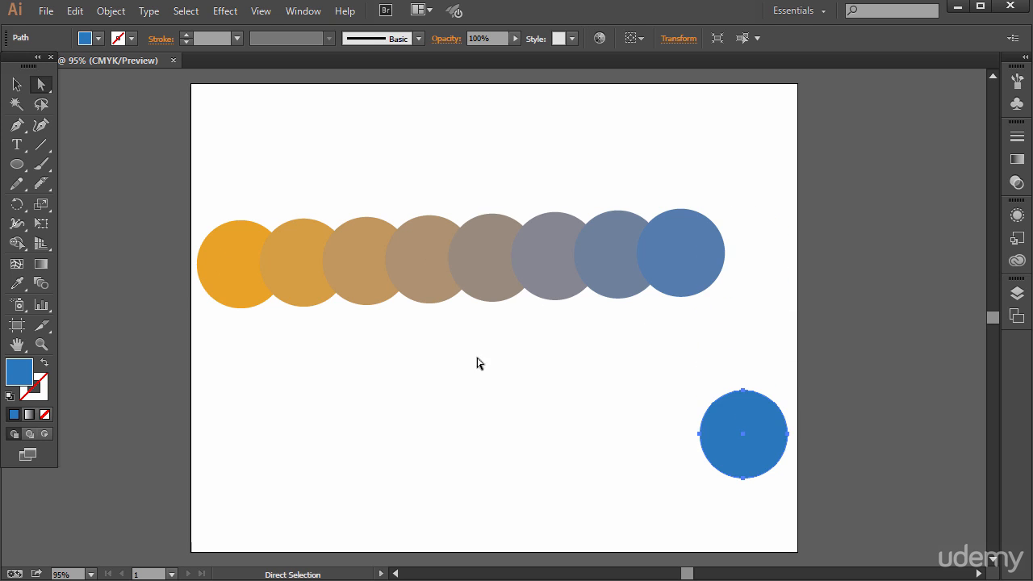
{"action": "left_click_drag", "start_coordinate": [567, 267], "coordinate": [506, 435]}
{"action": "left_click_drag", "start_coordinate": [605, 274], "coordinate": [572, 438]}
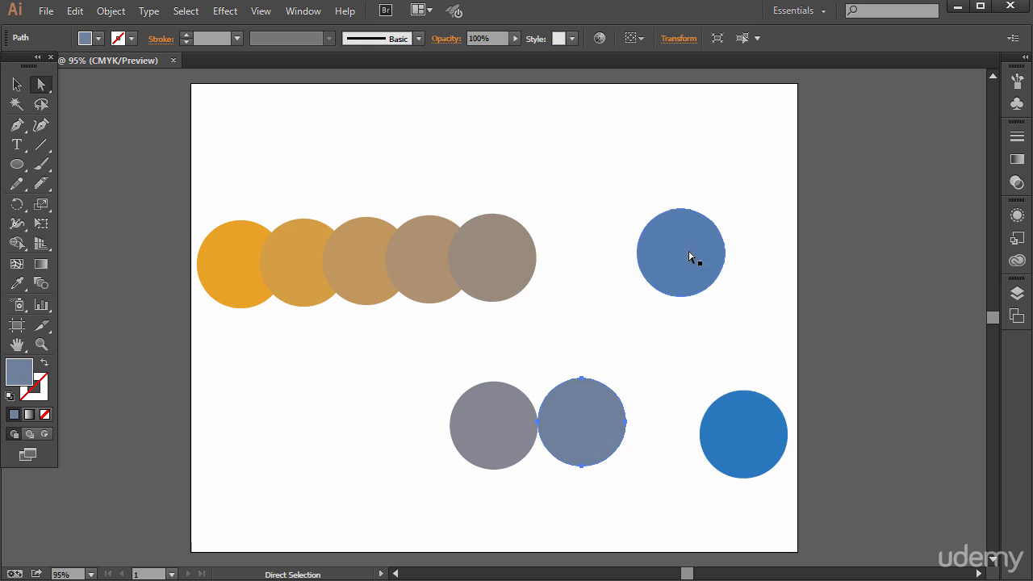
{"action": "left_click_drag", "start_coordinate": [682, 254], "coordinate": [583, 326]}
{"action": "left_click_drag", "start_coordinate": [743, 423], "coordinate": [488, 332]}
Shift the whole expanded circle group slightly, ungroup it into individual circles and clear the selection
{"action": "left_click", "coordinate": [16, 84]}
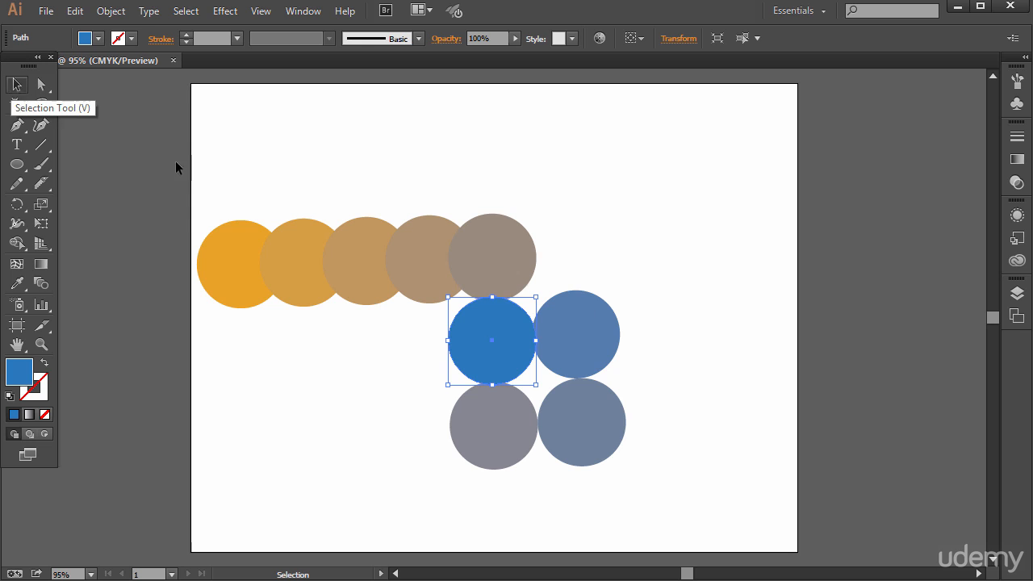
{"action": "left_click", "coordinate": [500, 280]}
{"action": "left_click_drag", "start_coordinate": [499, 279], "coordinate": [573, 261]}
{"action": "left_click_drag", "start_coordinate": [589, 254], "coordinate": [532, 267]}
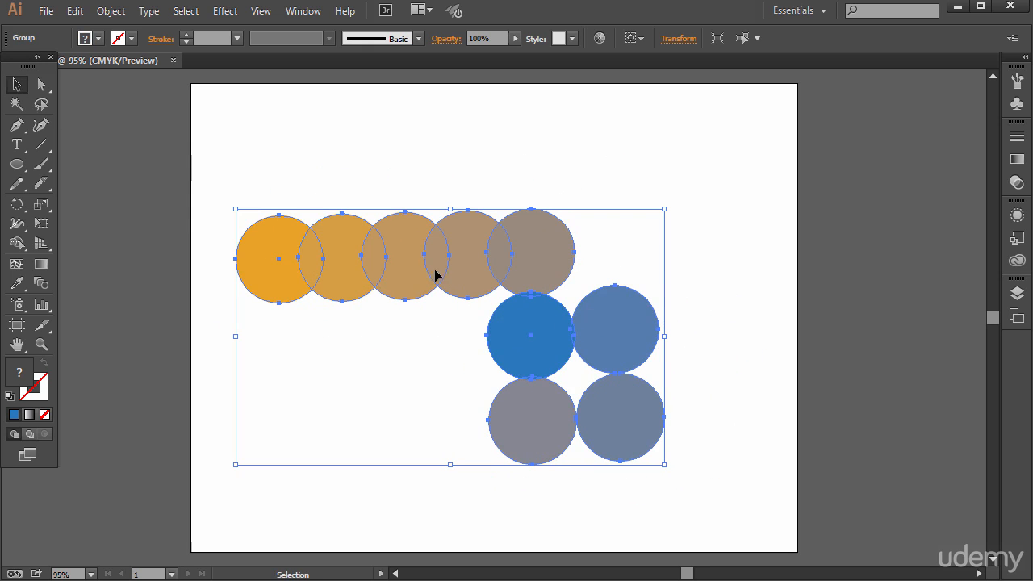
{"action": "left_click", "coordinate": [110, 11]}
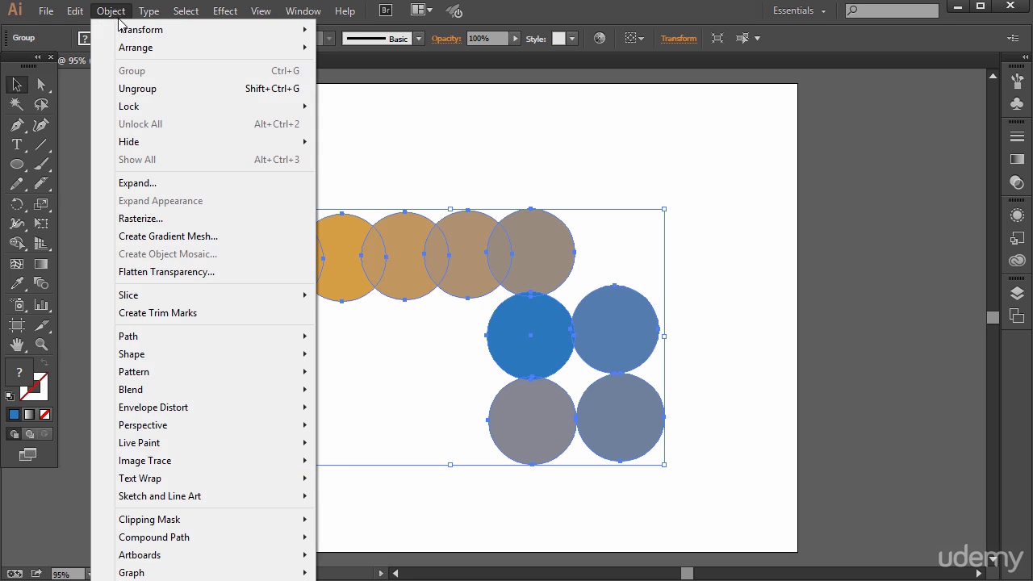
{"action": "left_click", "coordinate": [156, 88]}
{"action": "left_click", "coordinate": [521, 143]}
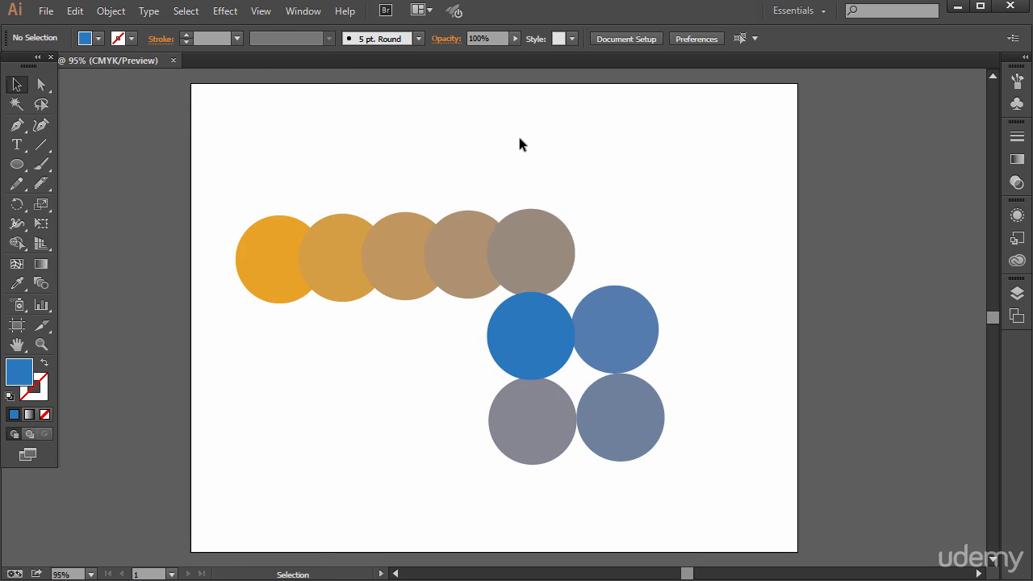
Move the orange, tan and brown circles apart one by one, and delete all the circles from the artboard
{"action": "left_click", "coordinate": [296, 250]}
{"action": "left_click", "coordinate": [27, 86]}
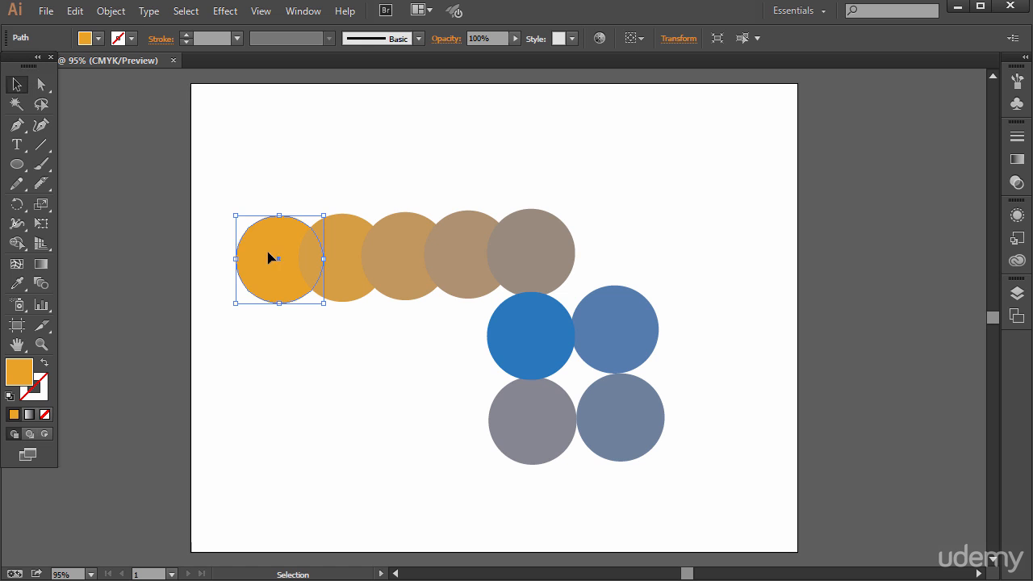
{"action": "left_click_drag", "start_coordinate": [262, 243], "coordinate": [247, 142]}
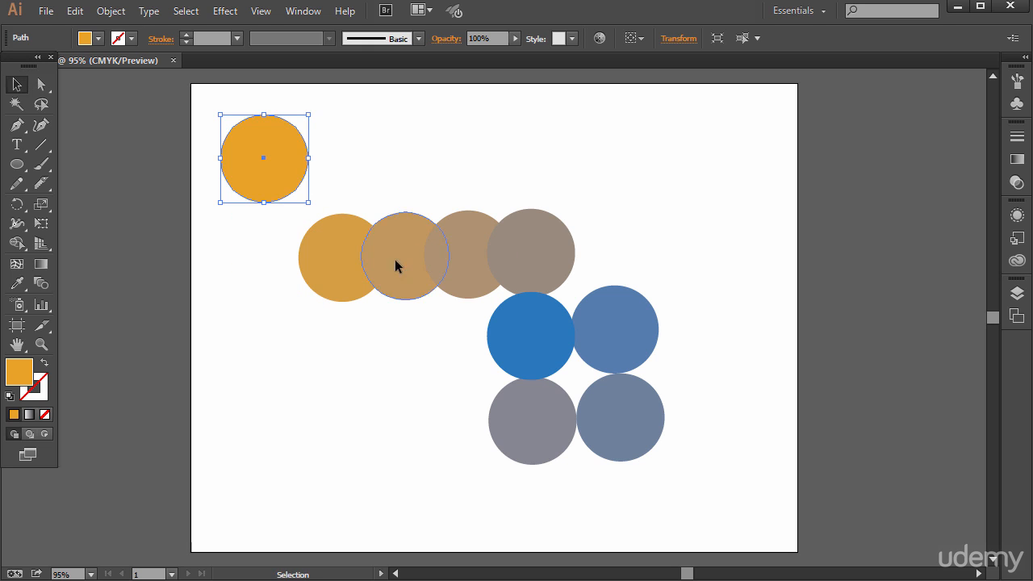
{"action": "left_click_drag", "start_coordinate": [395, 259], "coordinate": [332, 382]}
{"action": "left_click_drag", "start_coordinate": [452, 257], "coordinate": [414, 182]}
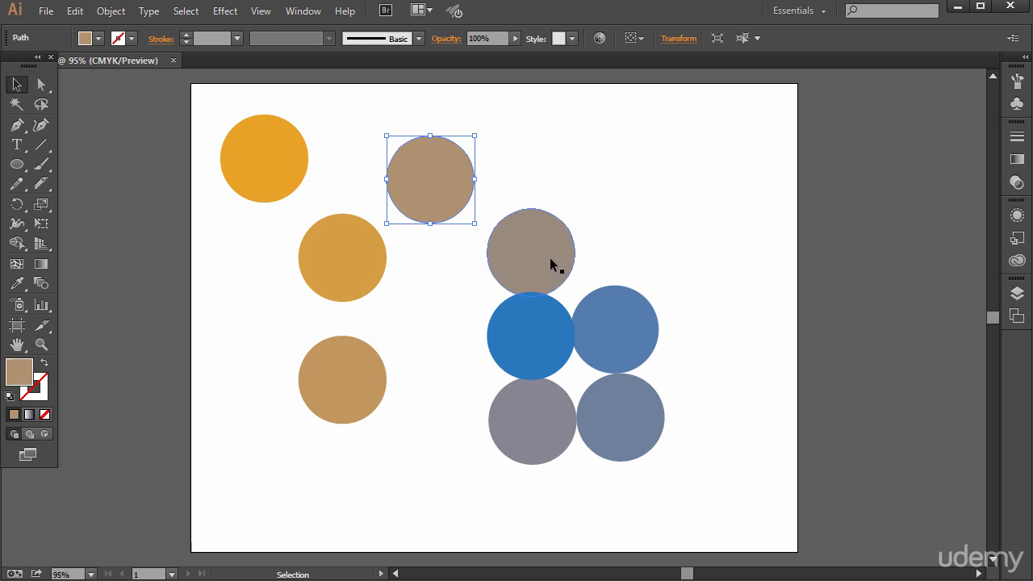
{"action": "left_click_drag", "start_coordinate": [550, 257], "coordinate": [455, 272]}
{"action": "left_click_drag", "start_coordinate": [190, 112], "coordinate": [708, 507]}
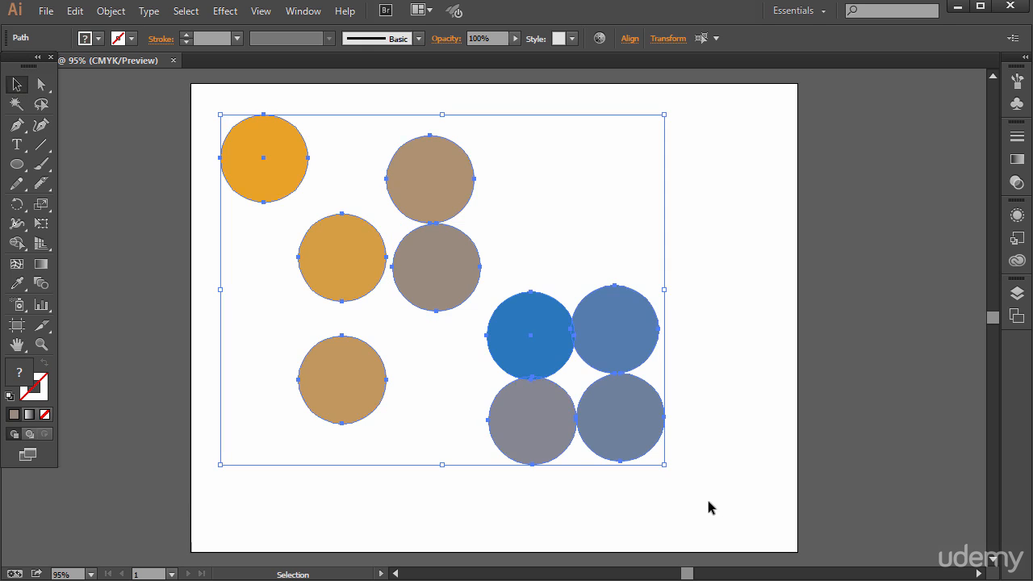
{"action": "key", "text": "Delete"}
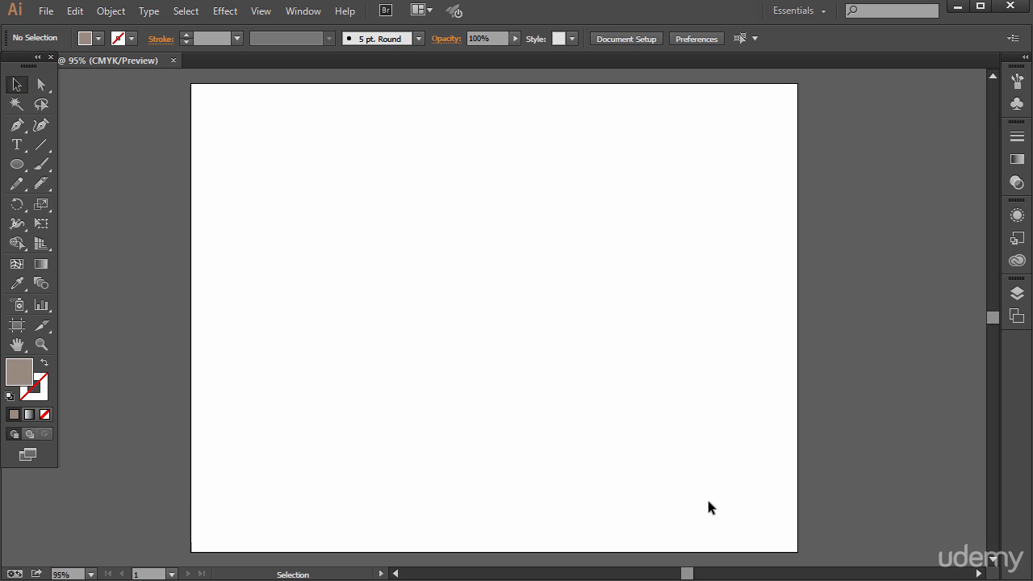
Draw a seven-pointed star with the Star tool at the artboard's left edge
{"action": "left_click", "coordinate": [17, 165]}
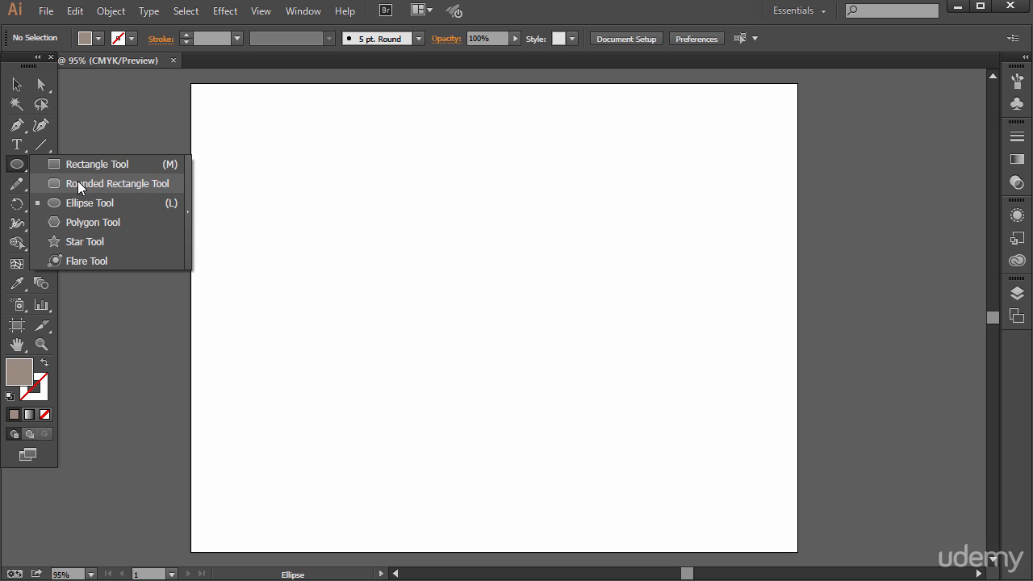
{"action": "left_click", "coordinate": [81, 241]}
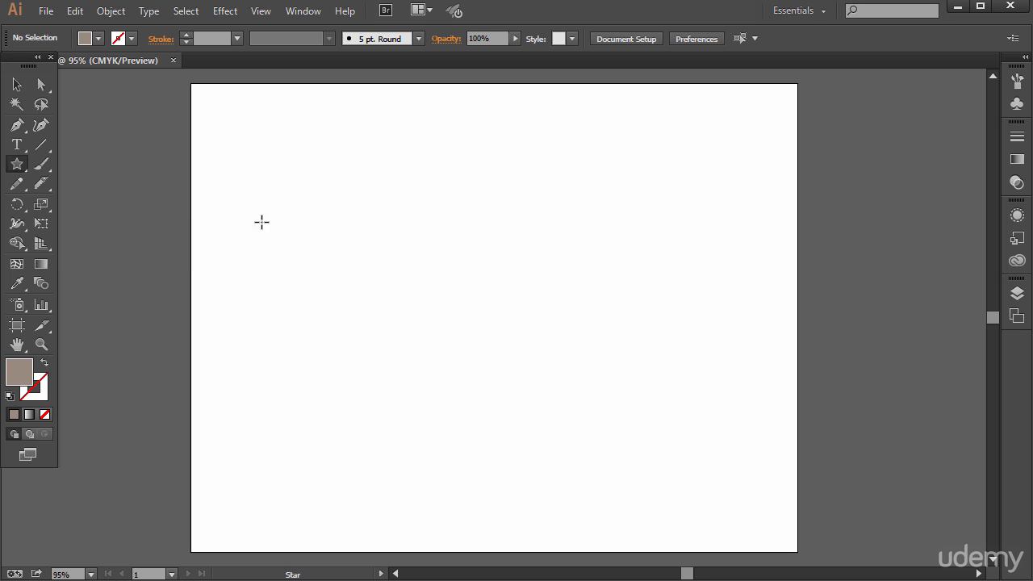
{"action": "left_click_drag", "start_coordinate": [249, 226], "coordinate": [303, 241]}
{"action": "key", "text": "Up"}
{"action": "key", "text": "Up"}
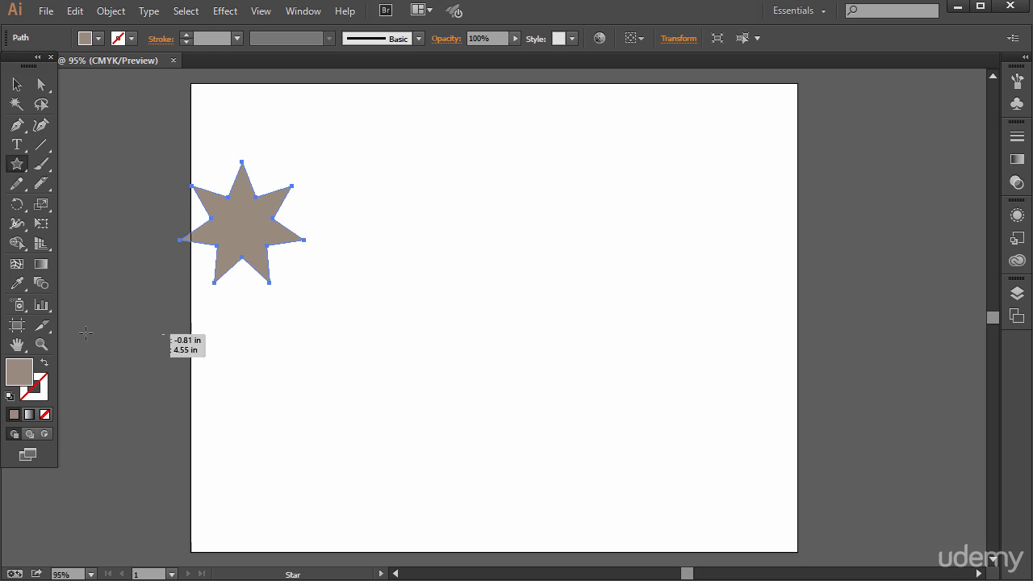
Fill the star with bright blue and move it down and right so it lies fully on the artboard
{"action": "double_click", "coordinate": [21, 376]}
{"action": "left_click_drag", "start_coordinate": [561, 339], "coordinate": [542, 302]}
{"action": "left_click", "coordinate": [514, 264]}
{"action": "left_click", "coordinate": [713, 242]}
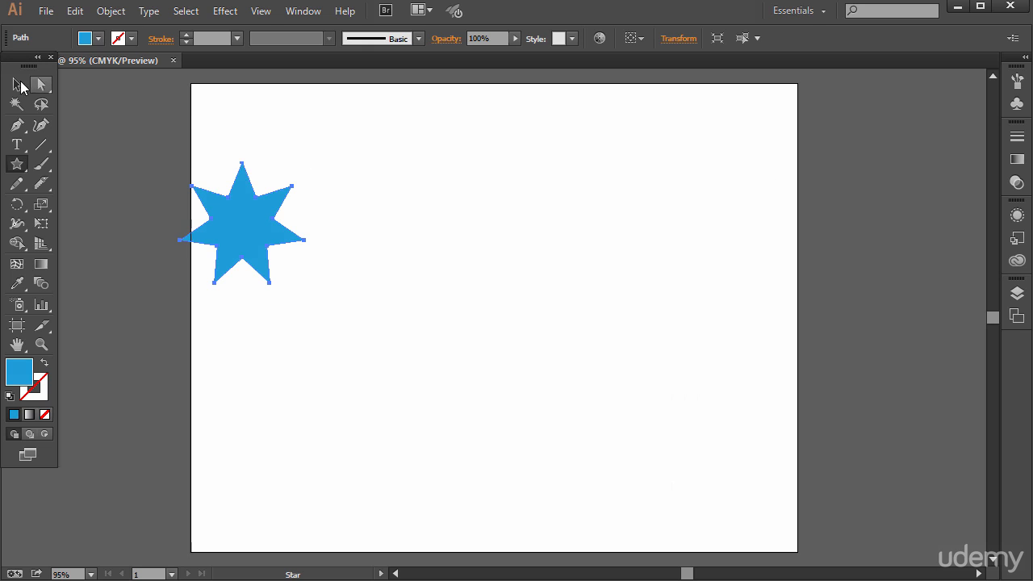
{"action": "left_click", "coordinate": [17, 84]}
{"action": "left_click_drag", "start_coordinate": [244, 227], "coordinate": [291, 289]}
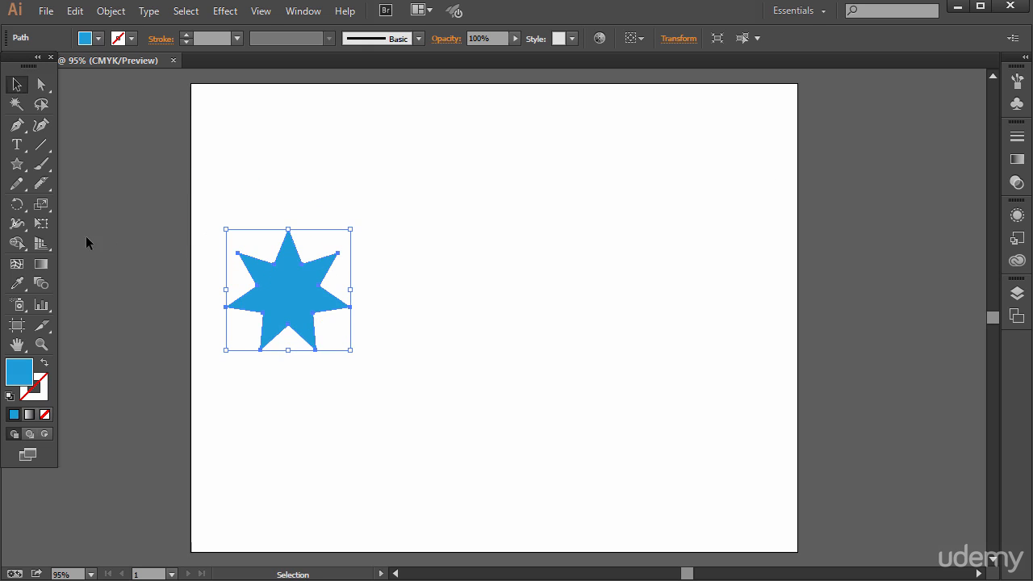
Draw a pentagon to the right of the star with the Polygon tool, and move the two shapes farther apart
{"action": "left_click", "coordinate": [19, 171]}
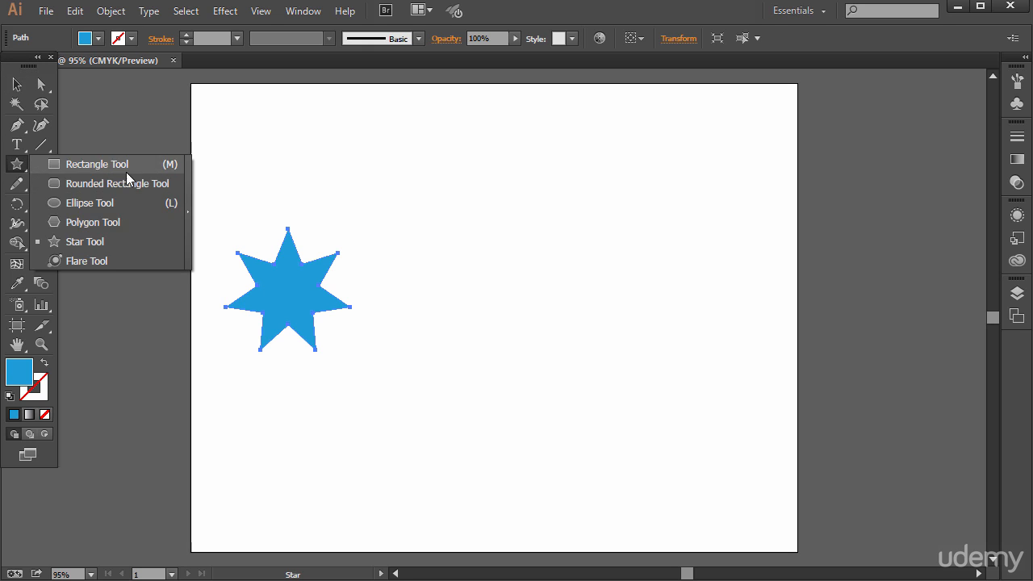
{"action": "left_click", "coordinate": [122, 230]}
{"action": "left_click_drag", "start_coordinate": [652, 267], "coordinate": [686, 333]}
{"action": "key", "text": "Up"}
{"action": "key", "text": "Up"}
{"action": "key", "text": "v"}
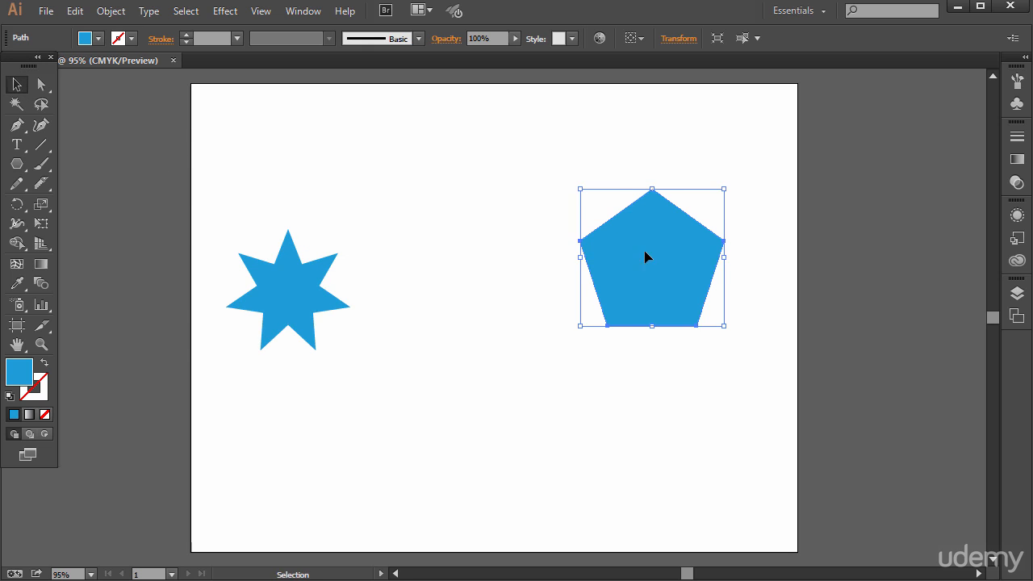
{"action": "left_click_drag", "start_coordinate": [639, 236], "coordinate": [698, 264]}
{"action": "left_click_drag", "start_coordinate": [288, 290], "coordinate": [263, 295]}
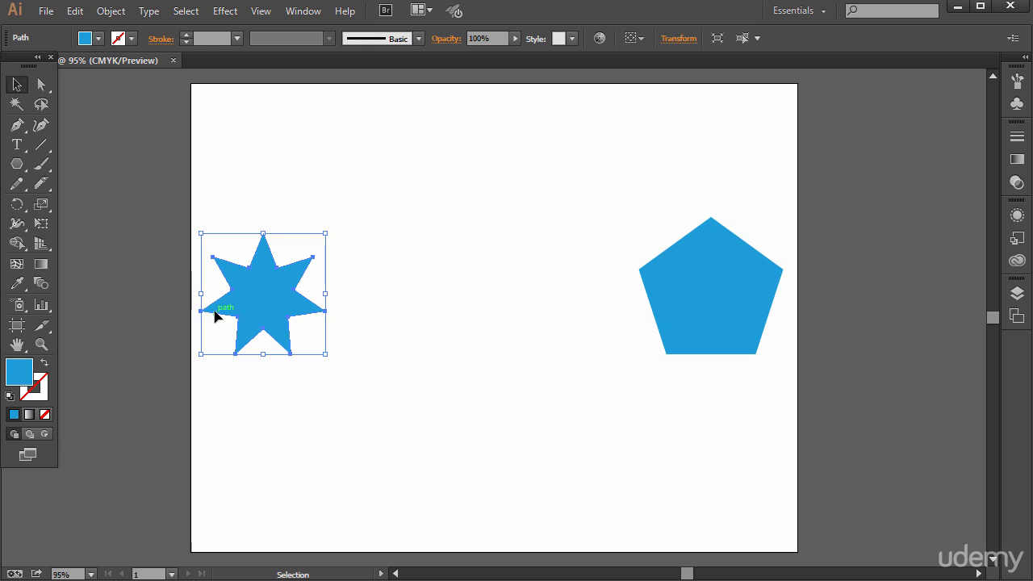
Change the star's fill to green 19D834
{"action": "double_click", "coordinate": [21, 381]}
{"action": "left_click_drag", "start_coordinate": [576, 348], "coordinate": [570, 368]}
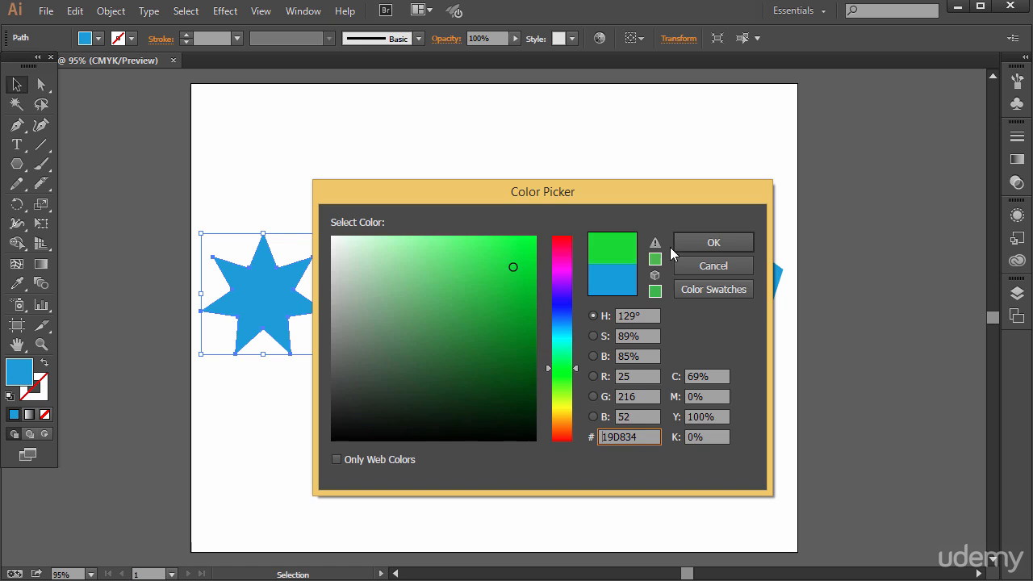
{"action": "left_click", "coordinate": [680, 244]}
Select the green star and the blue pentagon together and make a blend between them
{"action": "left_click_drag", "start_coordinate": [213, 176], "coordinate": [743, 426]}
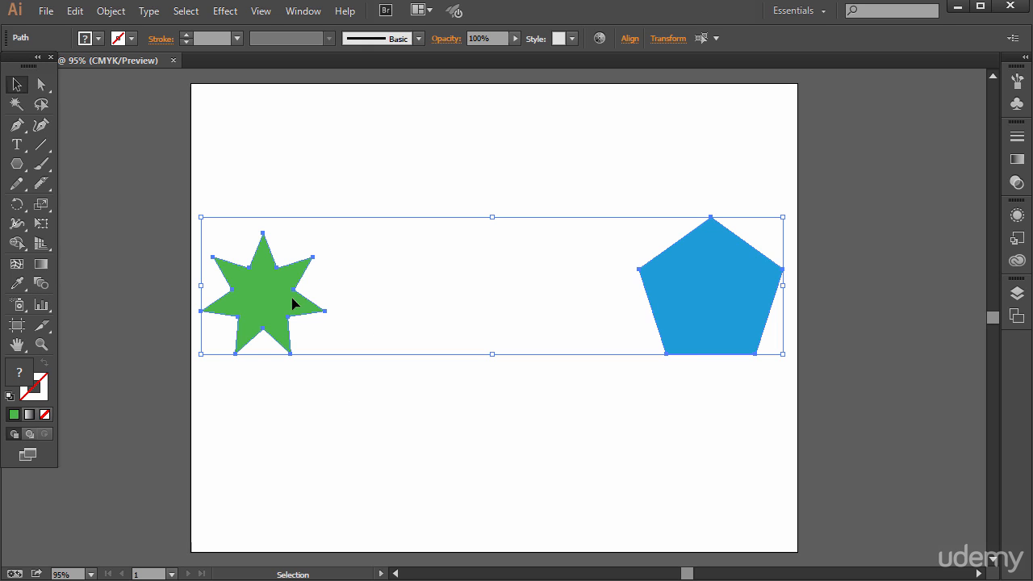
{"action": "left_click", "coordinate": [111, 11]}
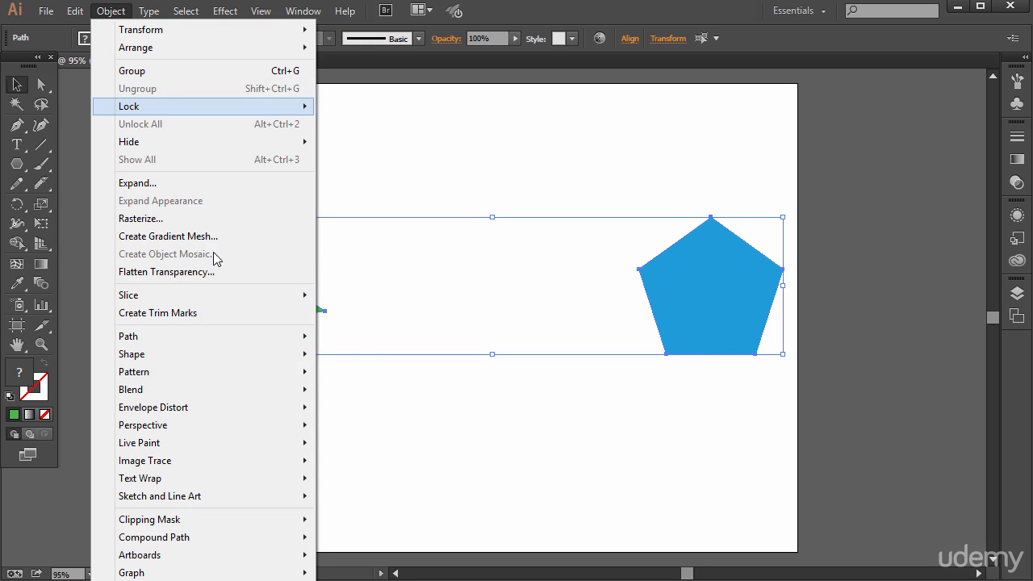
{"action": "mouse_move", "coordinate": [204, 389]}
{"action": "left_click", "coordinate": [347, 390]}
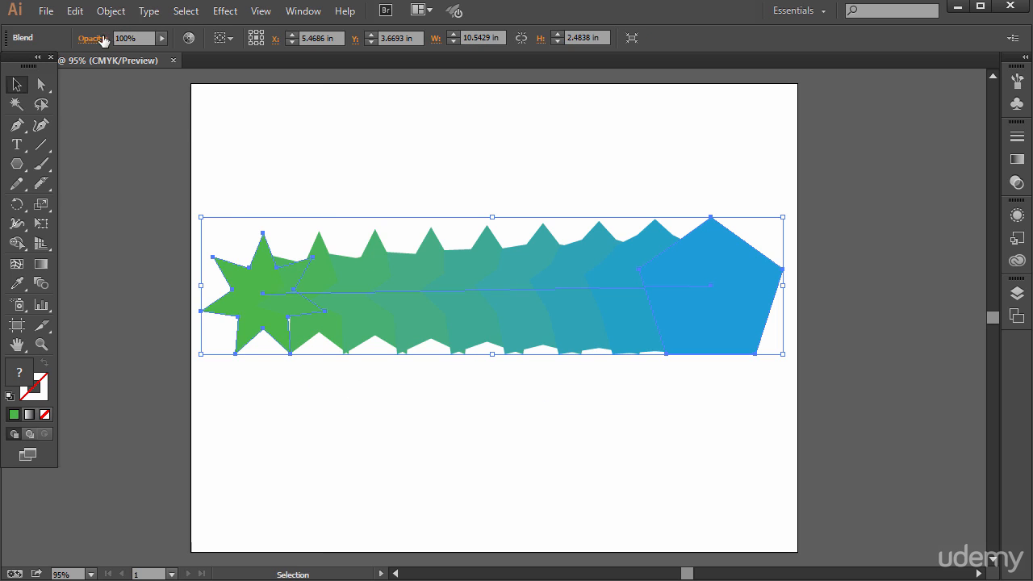
Set the star-to-pentagon blend's spacing to 30 Specified Steps and deselect the blend
{"action": "left_click", "coordinate": [111, 11]}
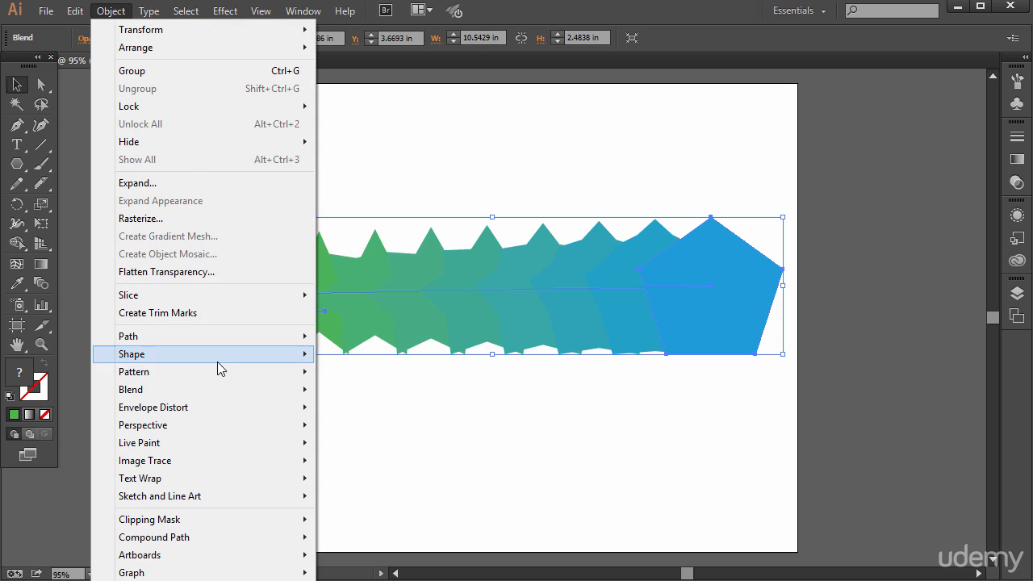
{"action": "mouse_move", "coordinate": [206, 392]}
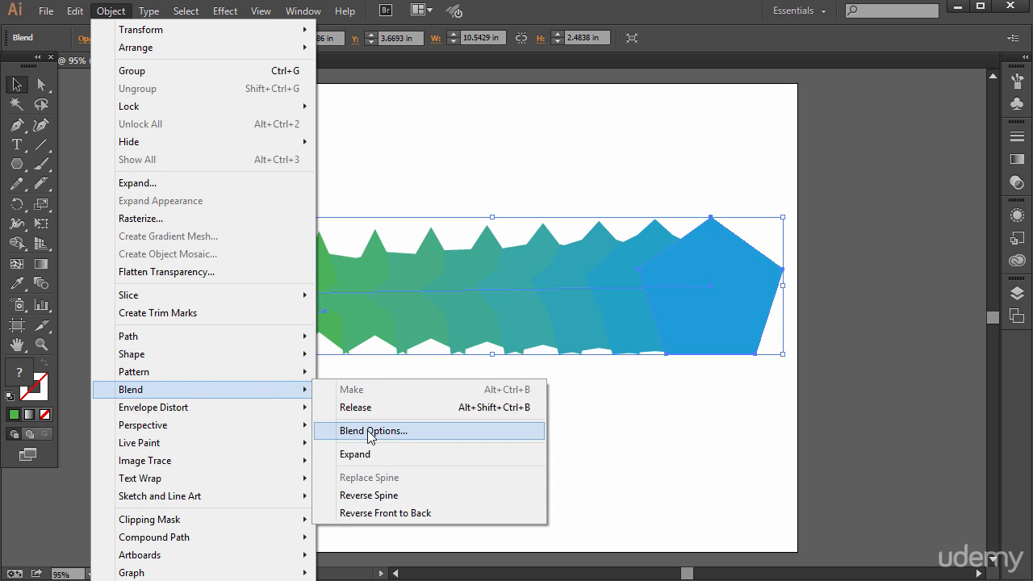
{"action": "left_click", "coordinate": [370, 437]}
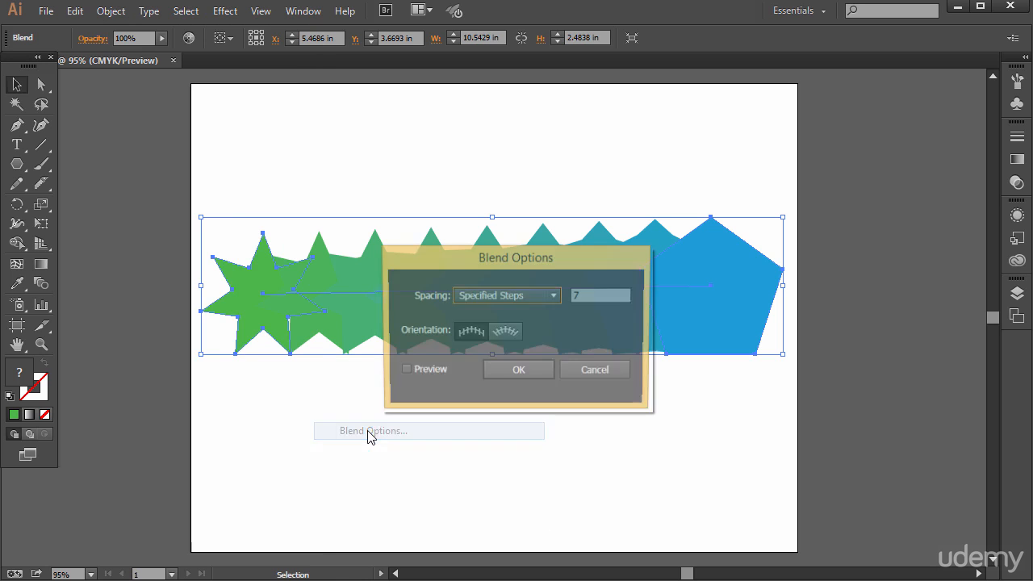
{"action": "left_click", "coordinate": [554, 297]}
{"action": "left_click", "coordinate": [488, 297]}
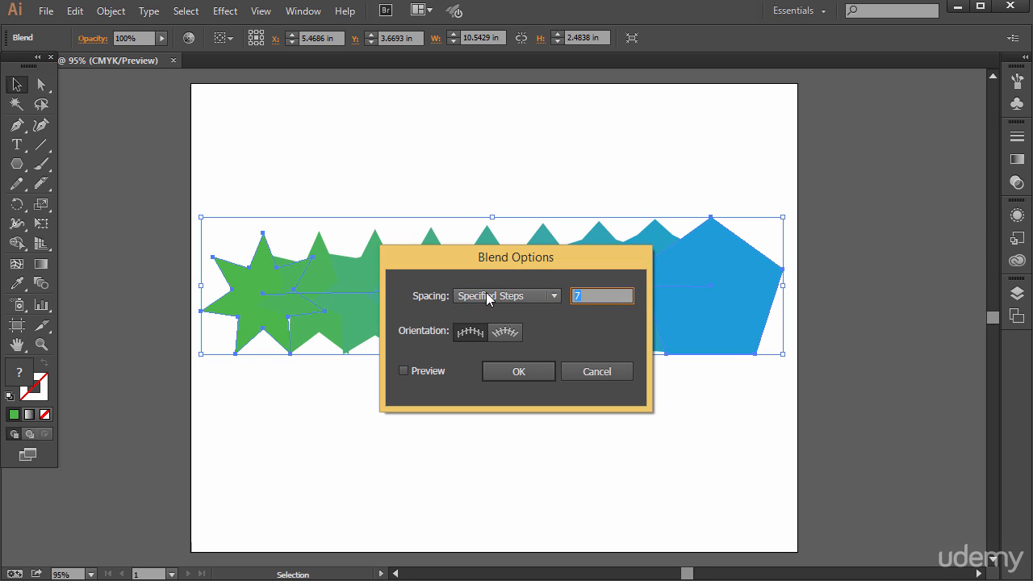
{"action": "left_click", "coordinate": [533, 373]}
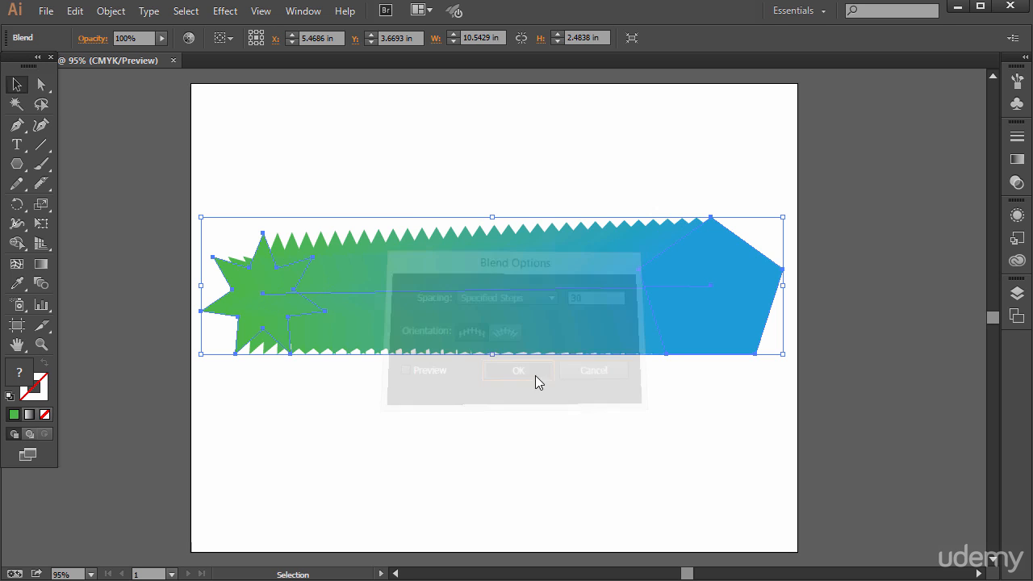
{"action": "left_click", "coordinate": [362, 101]}
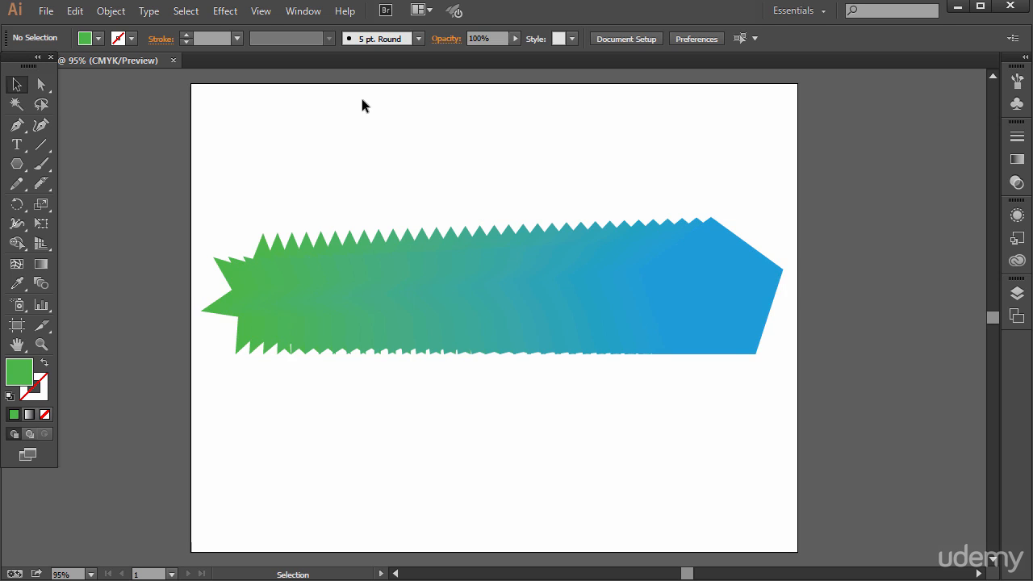
Shift the blend slightly left and move its pentagon end down and left so the blend slopes downward
{"action": "left_click_drag", "start_coordinate": [727, 291], "coordinate": [702, 359]}
{"action": "left_click", "coordinate": [48, 88]}
{"action": "left_click", "coordinate": [888, 230]}
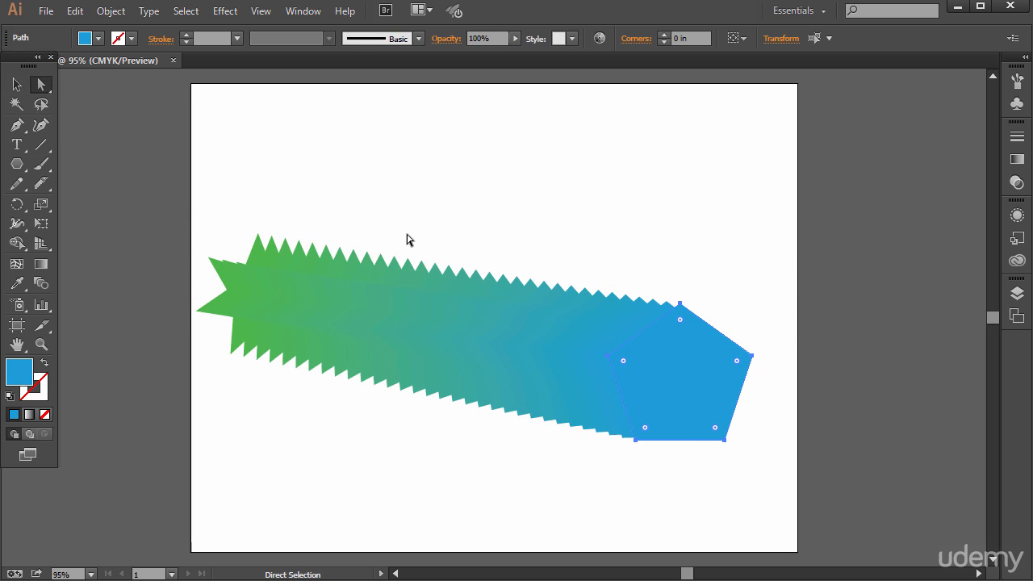
{"action": "left_click", "coordinate": [107, 12]}
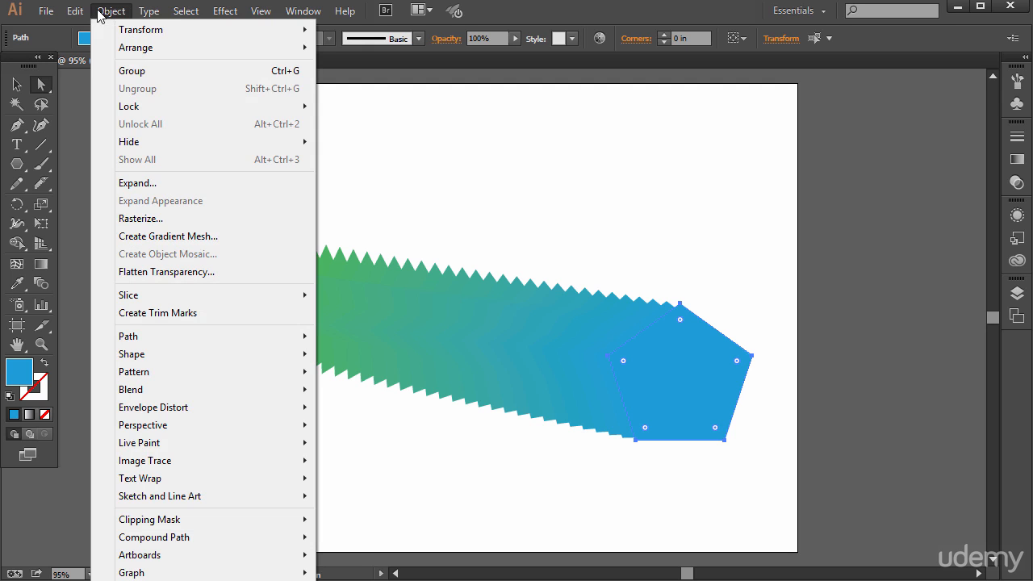
{"action": "mouse_move", "coordinate": [219, 388]}
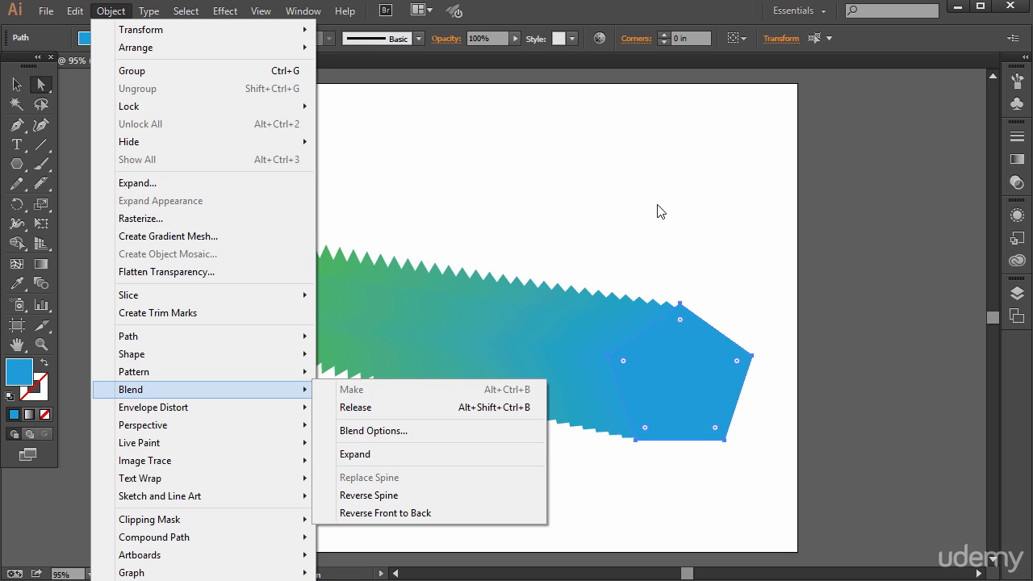
{"action": "left_click", "coordinate": [667, 240]}
Reshape the blend's pentagon end by moving its top and right anchor points up and right, and round its left corner
{"action": "left_click", "coordinate": [682, 341]}
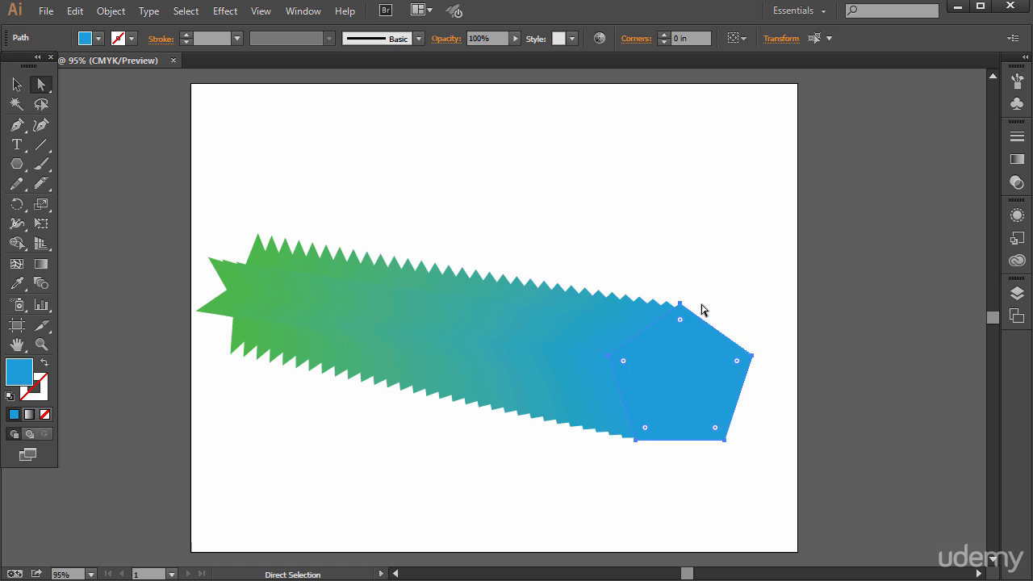
{"action": "left_click", "coordinate": [686, 254]}
{"action": "left_click", "coordinate": [697, 341]}
{"action": "left_click", "coordinate": [707, 309]}
{"action": "left_click_drag", "start_coordinate": [732, 345], "coordinate": [770, 242]}
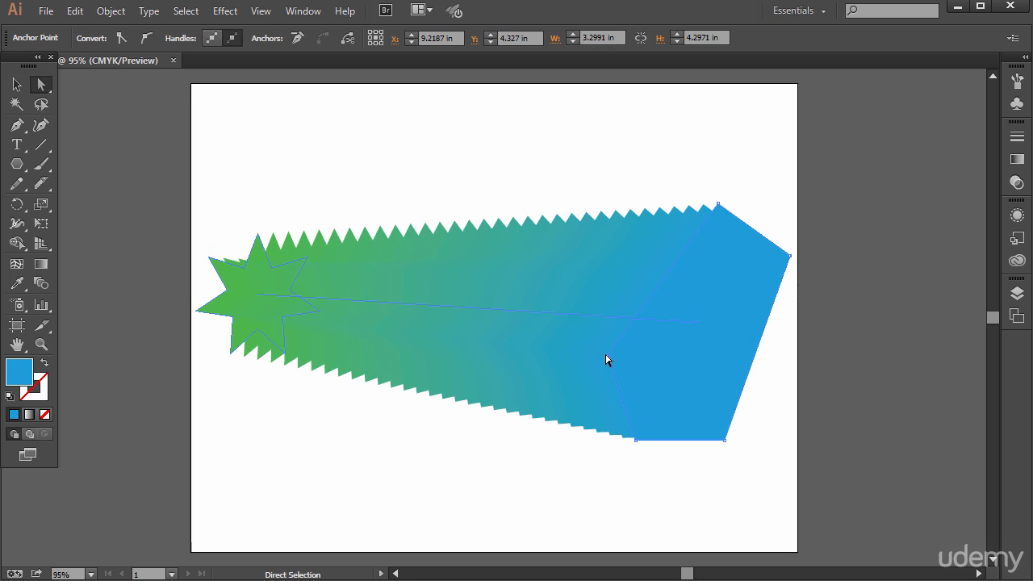
{"action": "left_click_drag", "start_coordinate": [606, 355], "coordinate": [617, 324]}
Select the whole star-to-pentagon blend and expand it into individual shapes
{"action": "left_click", "coordinate": [706, 346]}
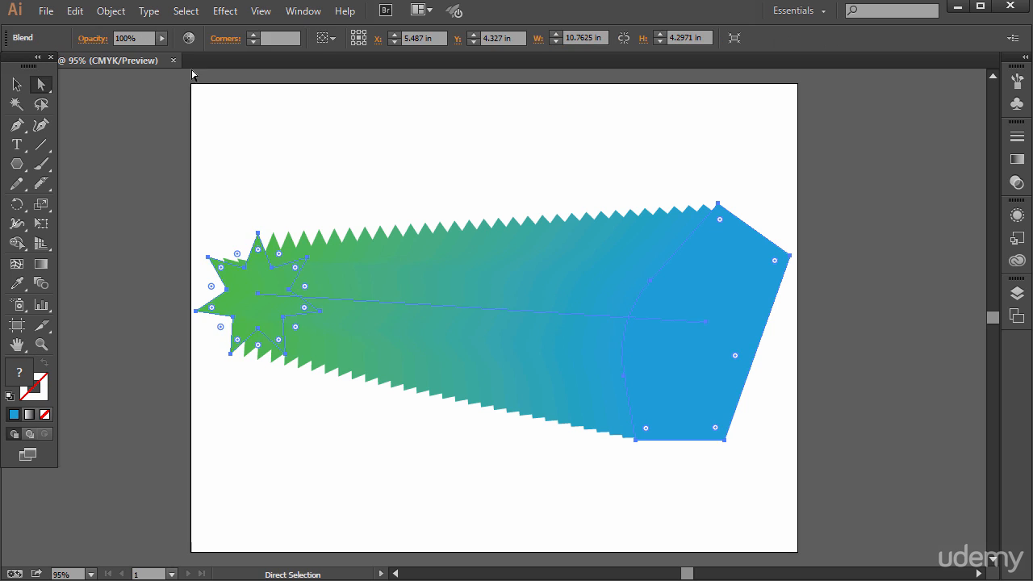
{"action": "left_click", "coordinate": [110, 11]}
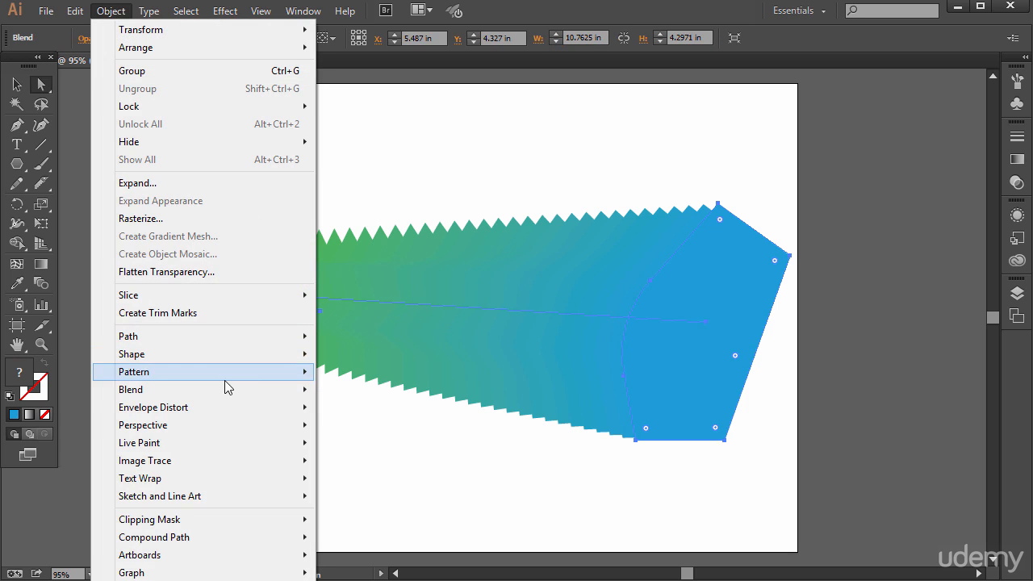
{"action": "left_click", "coordinate": [459, 452]}
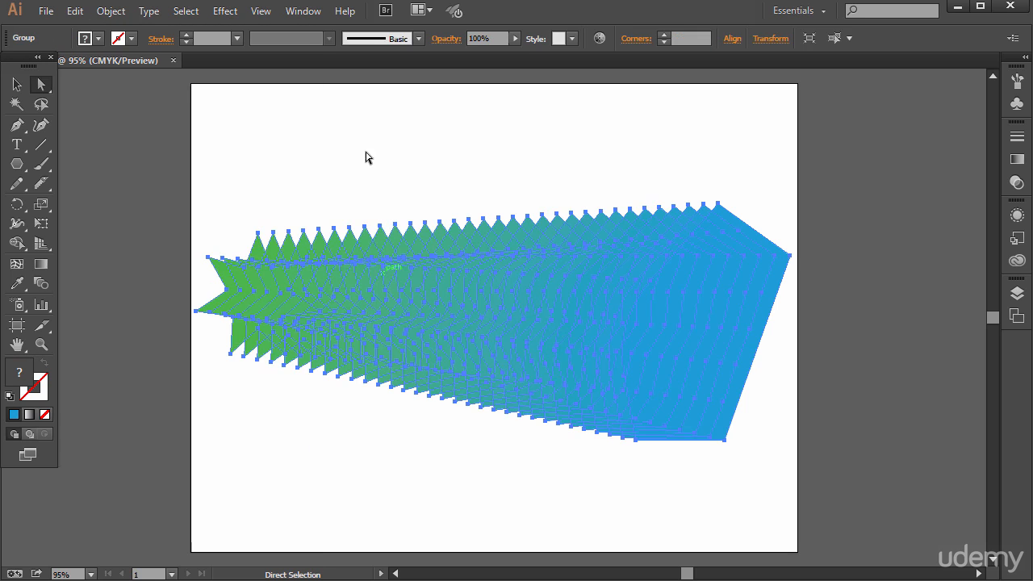
Pull the green star, two intermediate shapes and the blue end shape upward out of the expanded blend, leaving nothing selected
{"action": "left_click", "coordinate": [389, 153]}
{"action": "left_click_drag", "start_coordinate": [428, 238], "coordinate": [427, 112]}
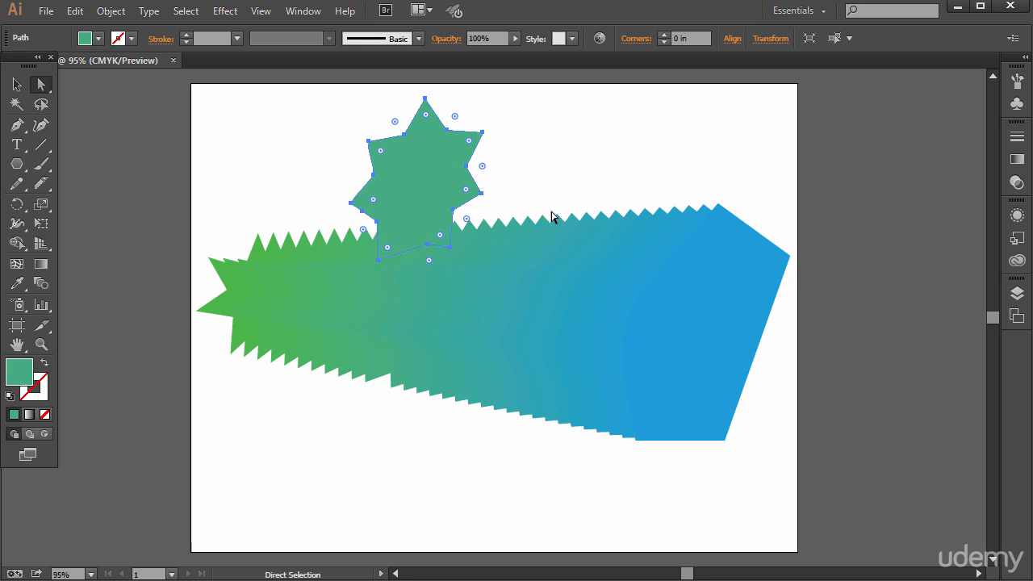
{"action": "left_click_drag", "start_coordinate": [569, 230], "coordinate": [624, 95]}
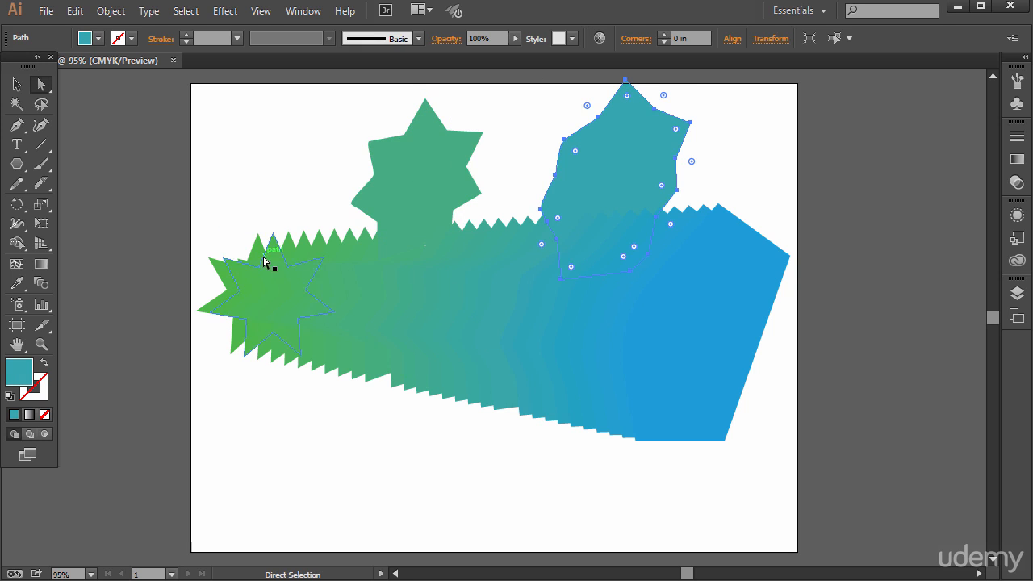
{"action": "left_click_drag", "start_coordinate": [231, 281], "coordinate": [225, 192]}
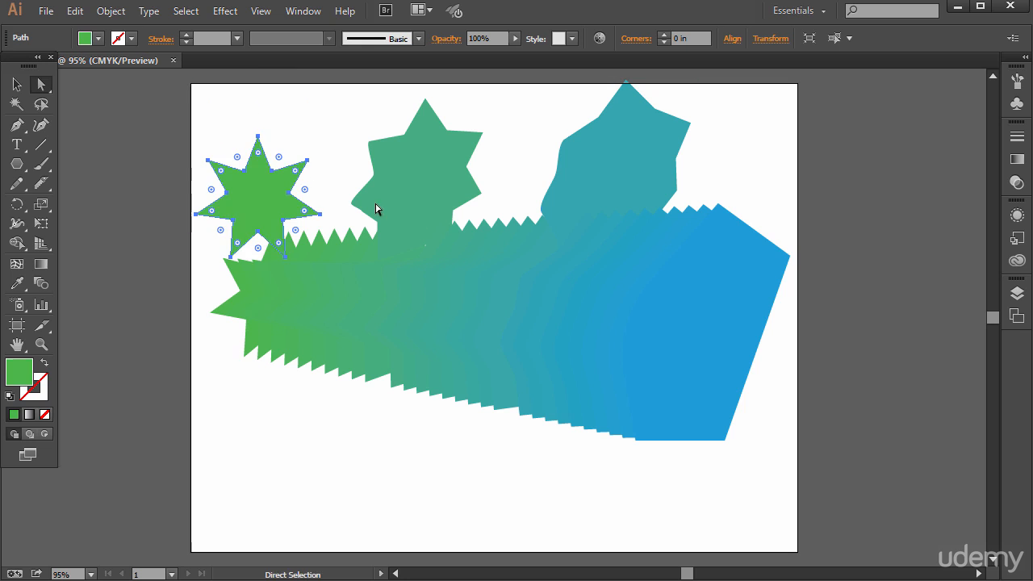
{"action": "left_click_drag", "start_coordinate": [746, 300], "coordinate": [783, 224]}
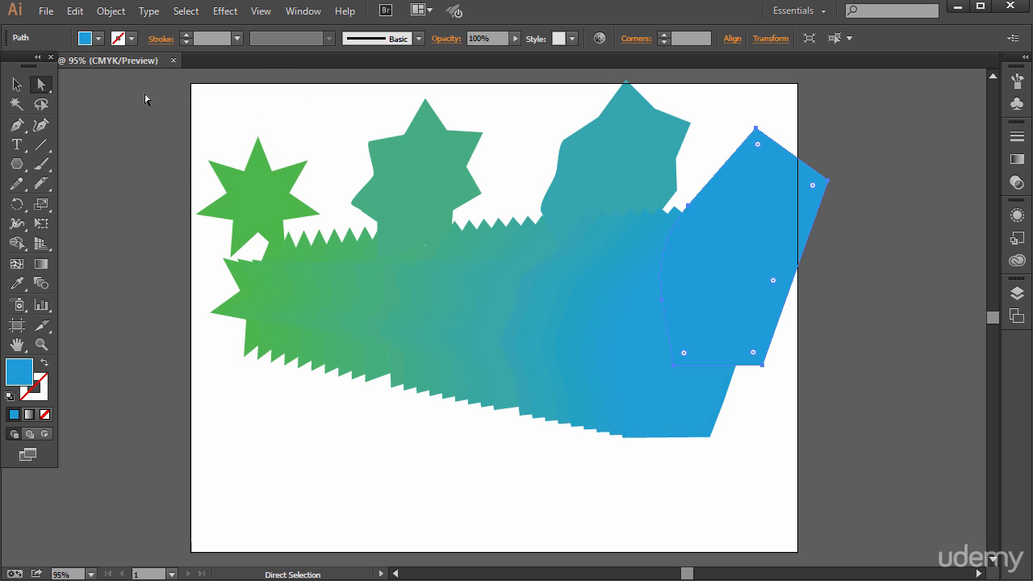
{"action": "left_click_drag", "start_coordinate": [146, 95], "coordinate": [868, 428]}
{"action": "left_click", "coordinate": [555, 490]}
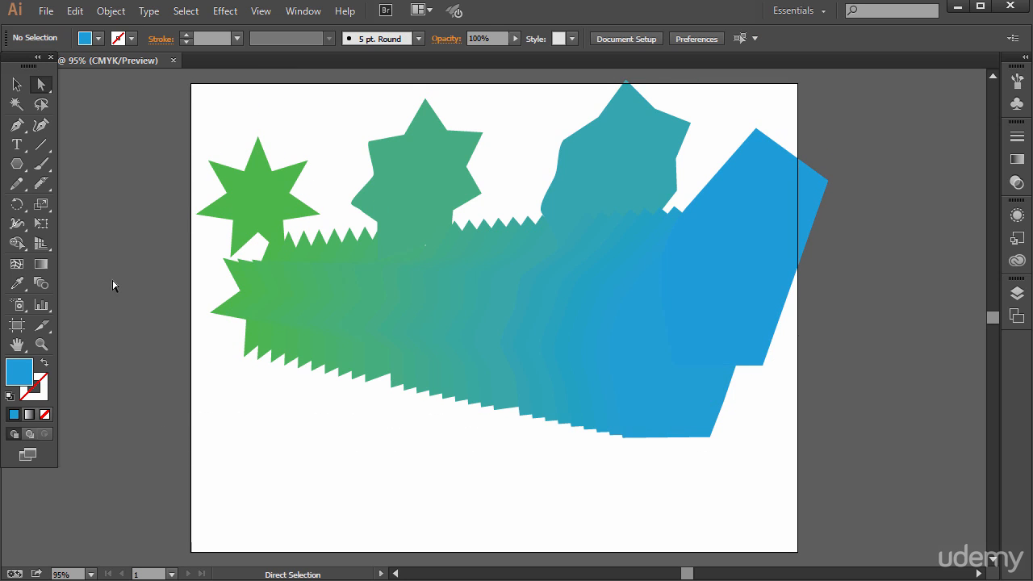